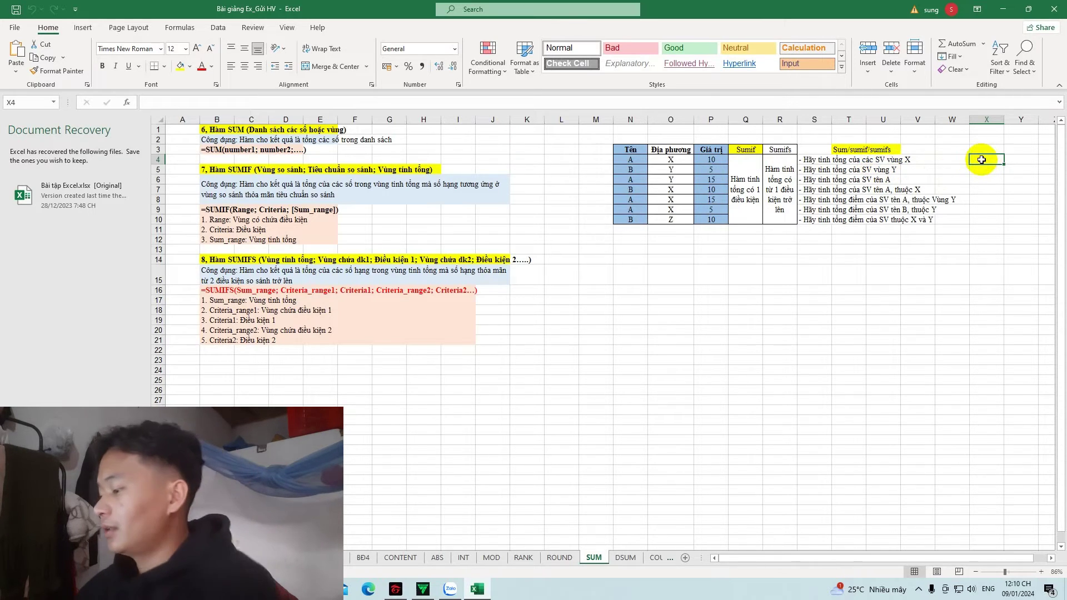
# Enter a SUMIFS formula in X4 that sums P4:P10 where the region range O4:O10 equals "x".
pyautogui.write('=s')
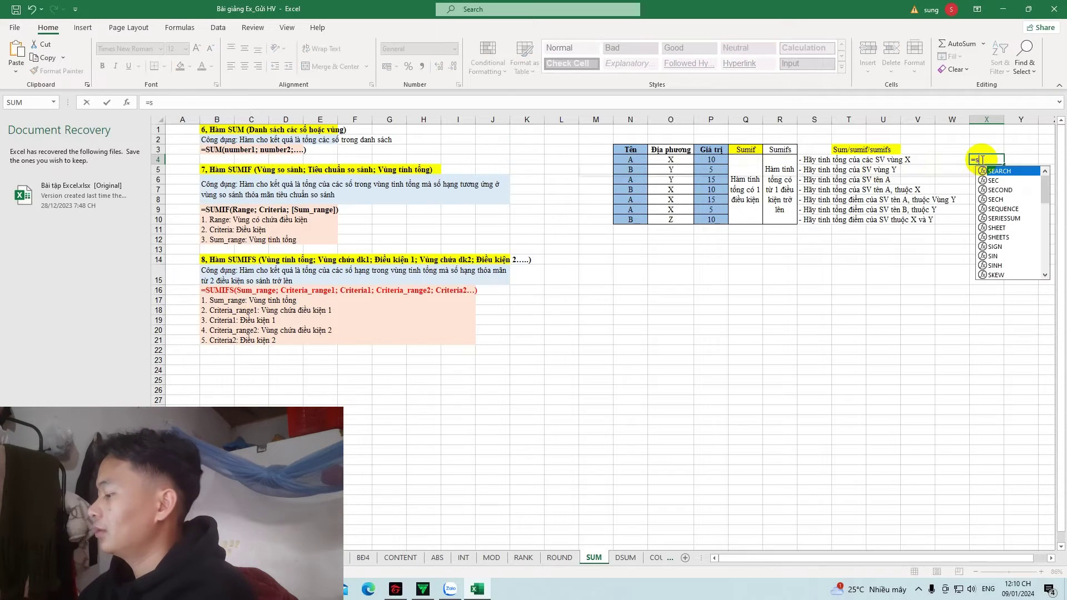
pyautogui.write('umif')
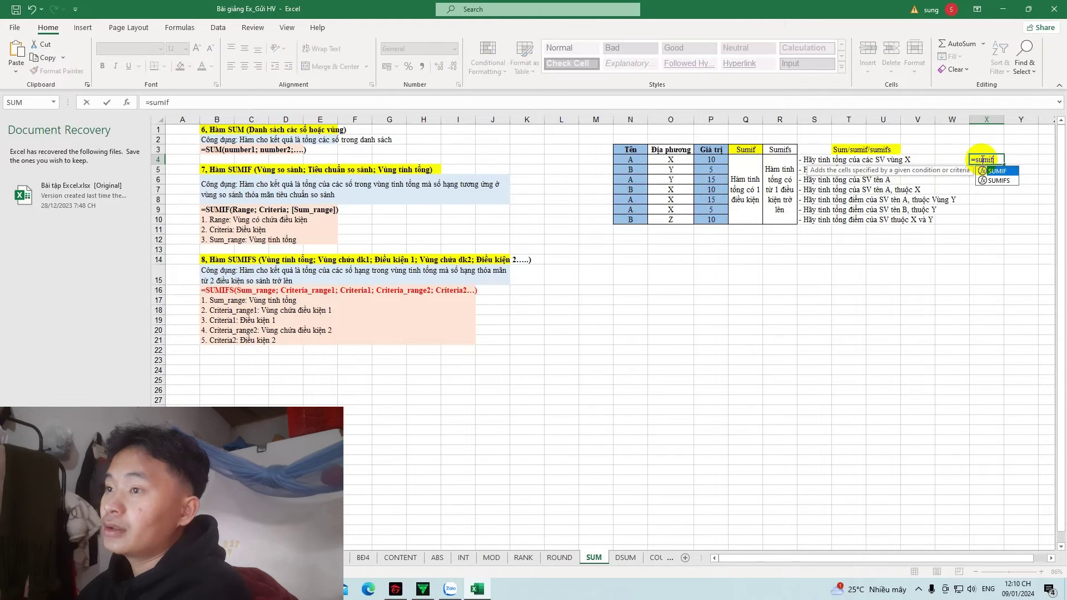
pyautogui.write('s')
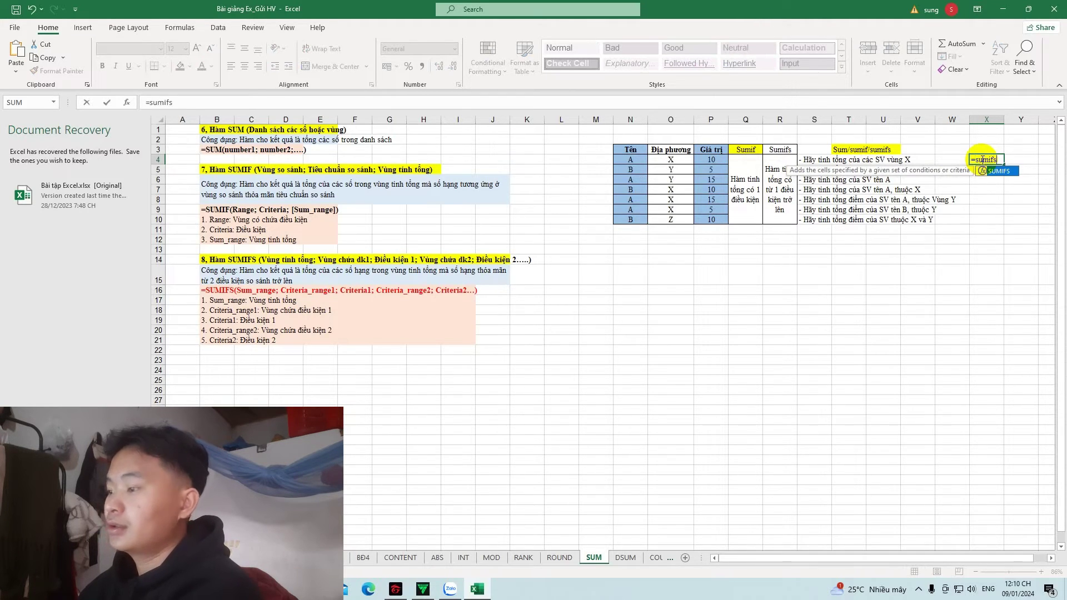
pyautogui.write('(')
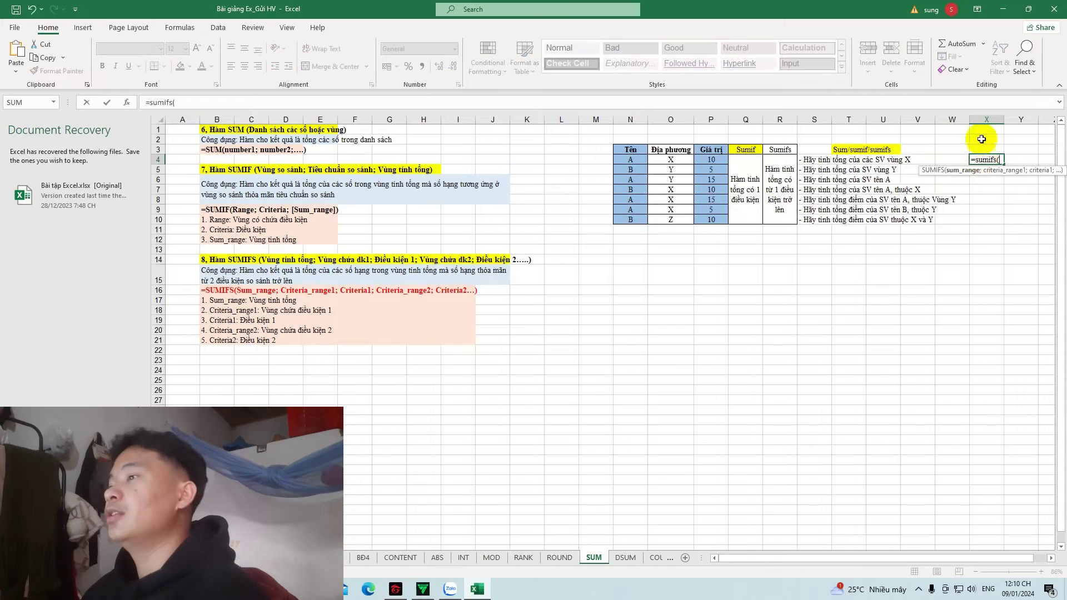
pyautogui.moveTo(710, 160); pyautogui.dragTo(715, 219)
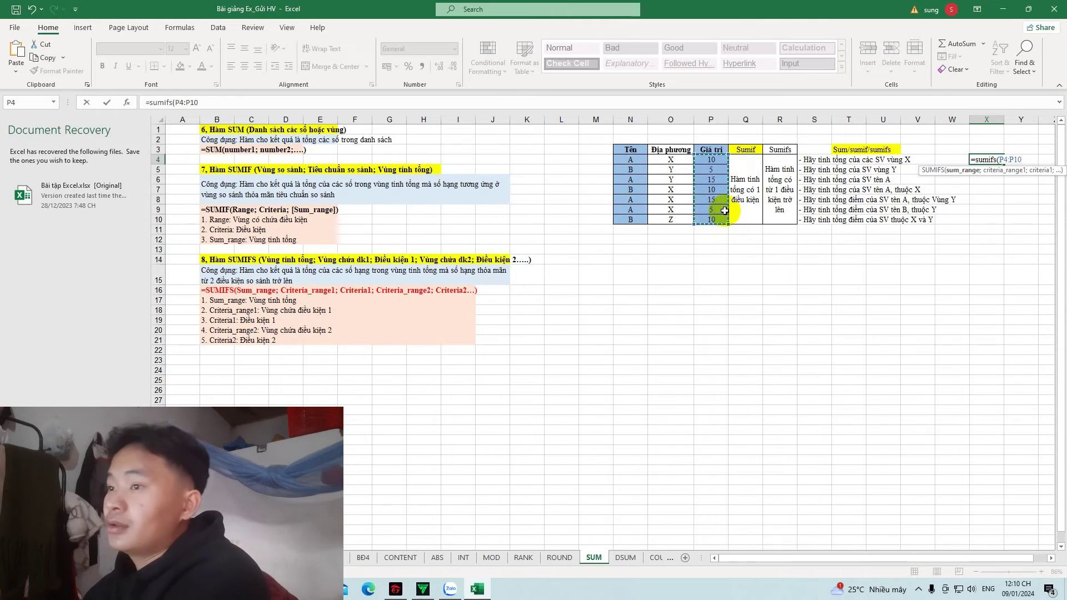
pyautogui.write(';')
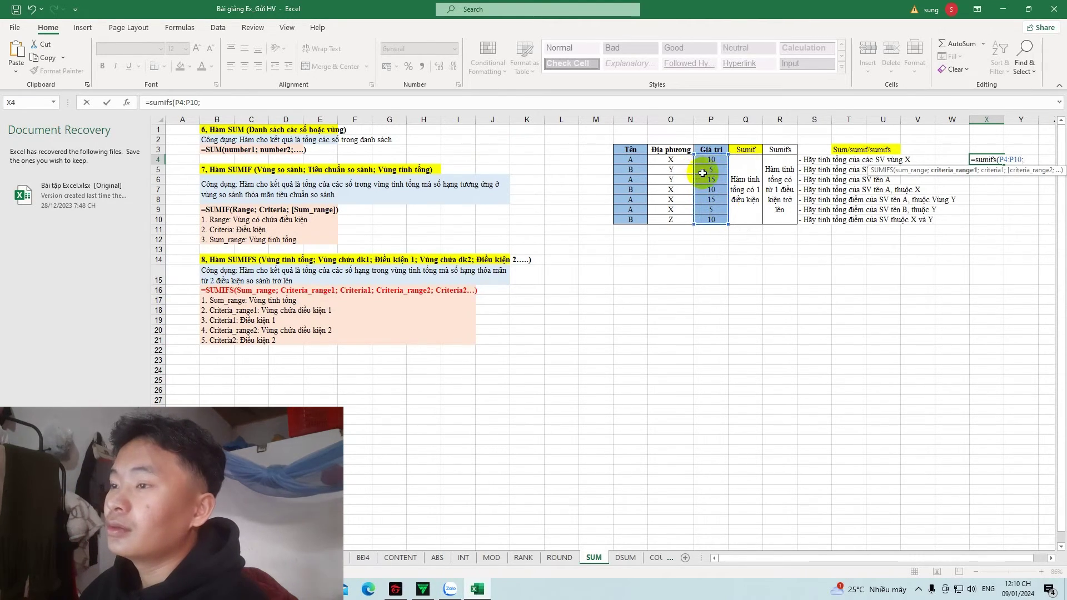
pyautogui.moveTo(682, 162); pyautogui.dragTo(680, 219)
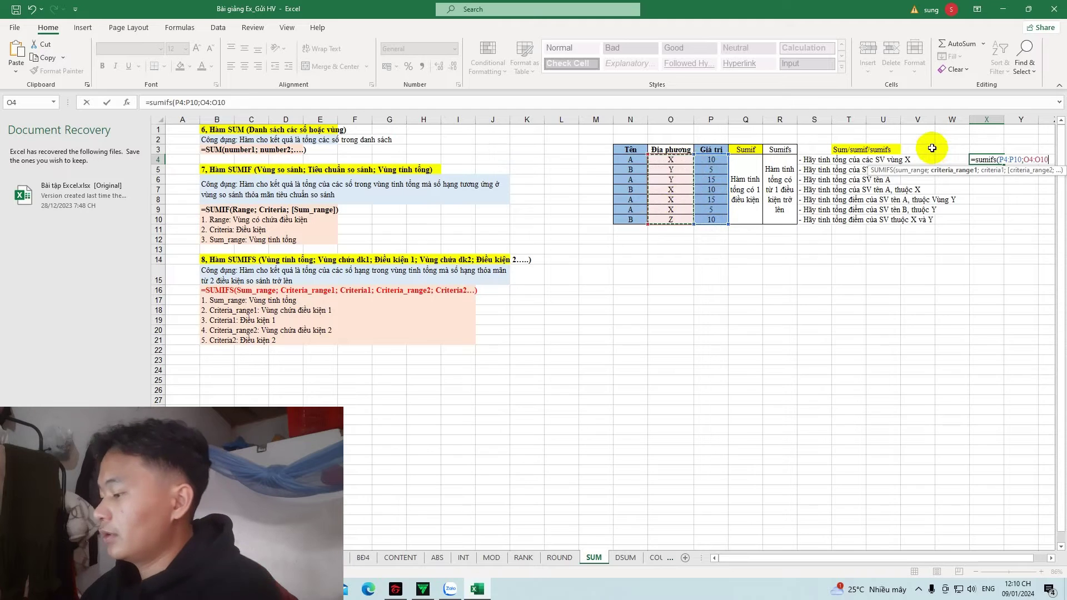
pyautogui.write(';')
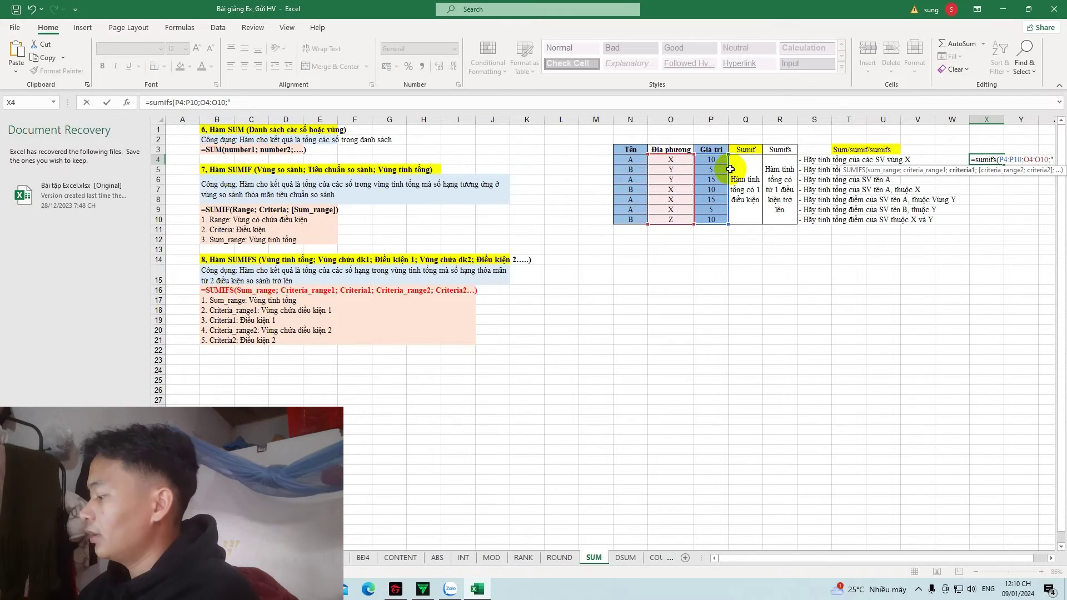
pyautogui.write('x')
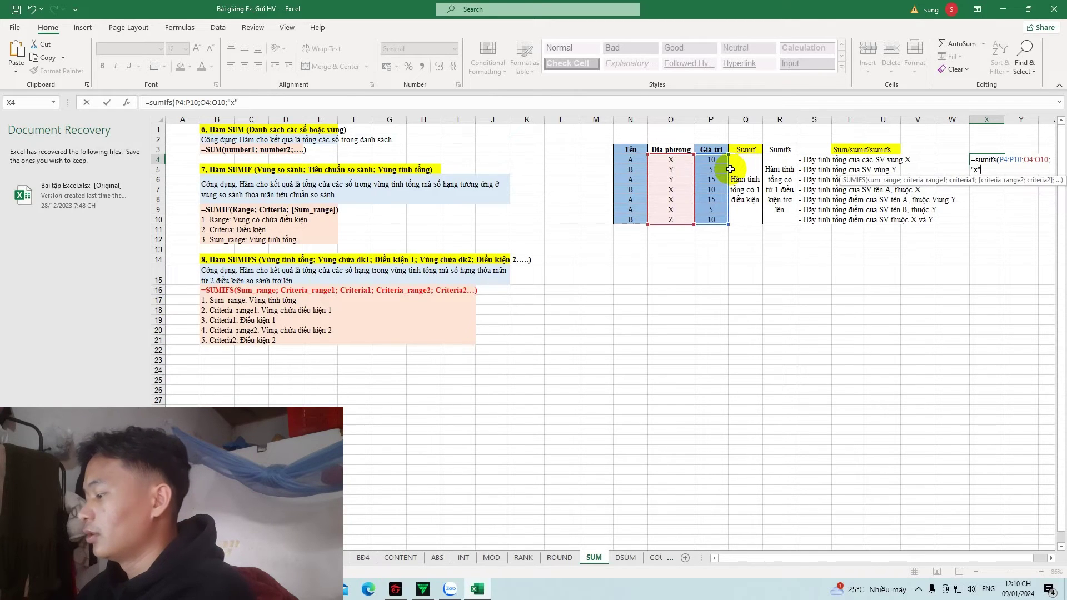
pyautogui.write('")')
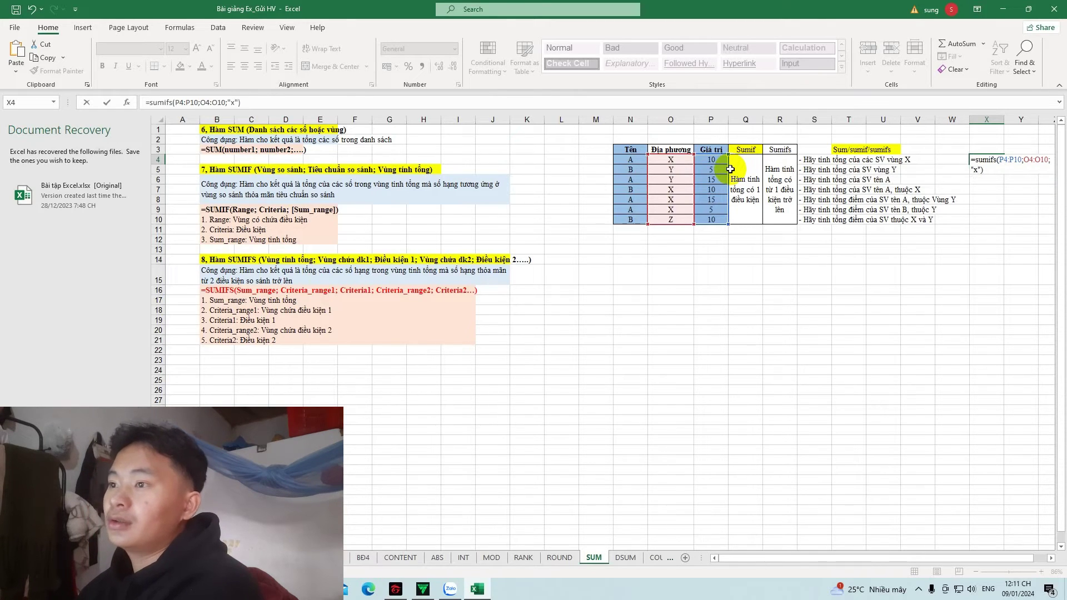
pyautogui.press('Return')
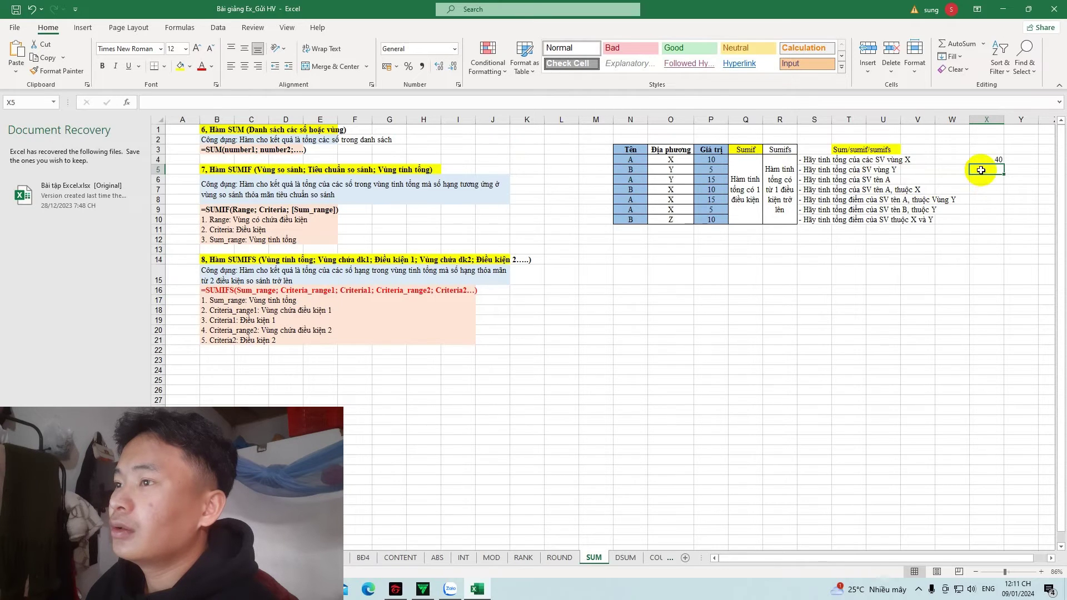
# Copy the argument part (P4:P10;O4:O10;"x") from the SUMIFS formula in X4.
pyautogui.click(289, 103)
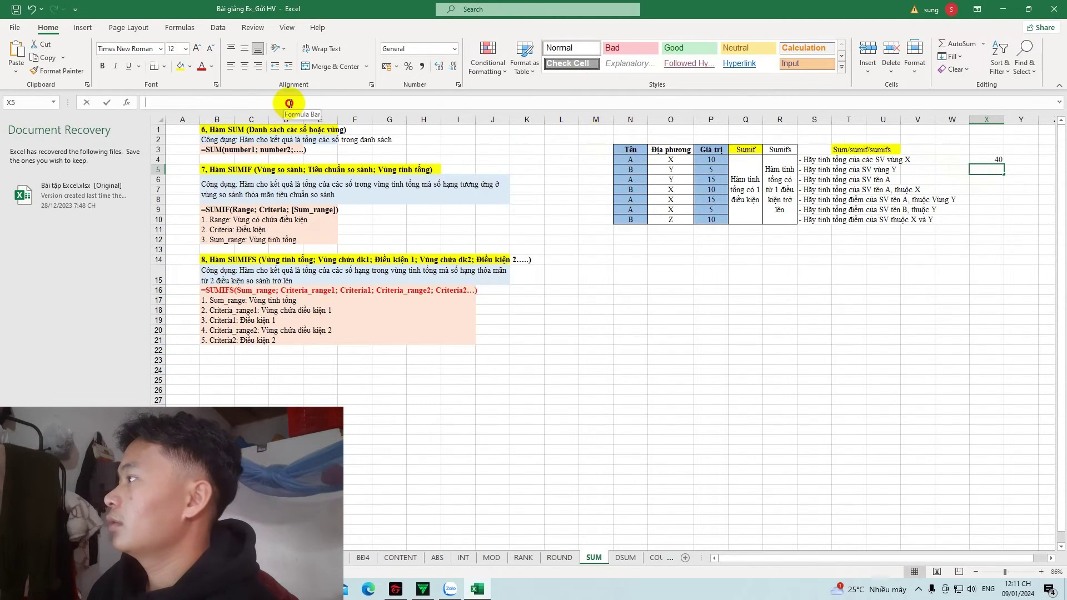
pyautogui.press('Escape')
pyautogui.click(992, 160)
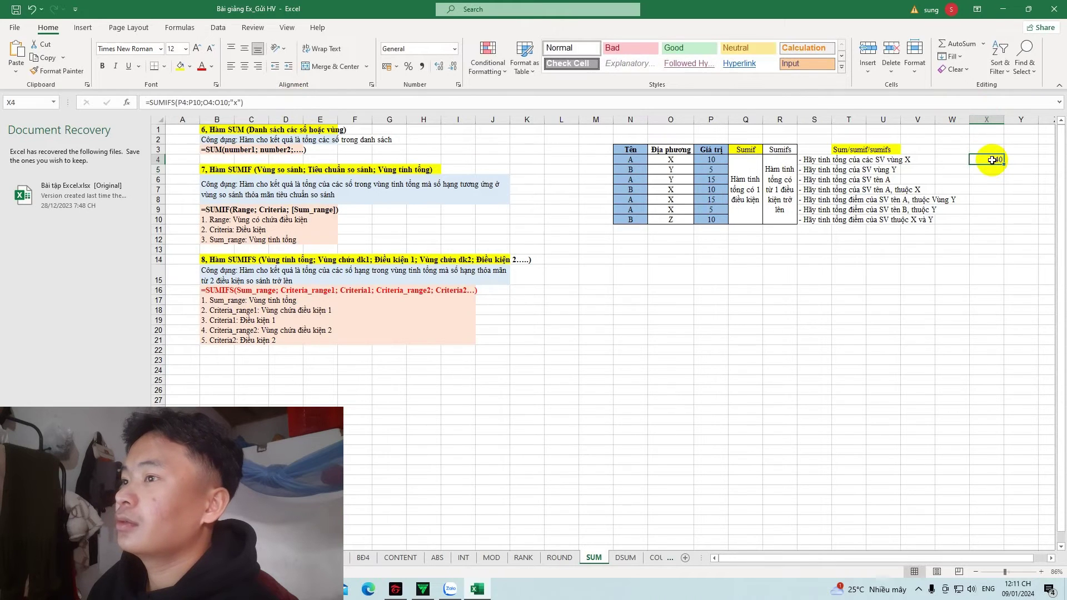
pyautogui.click(249, 103)
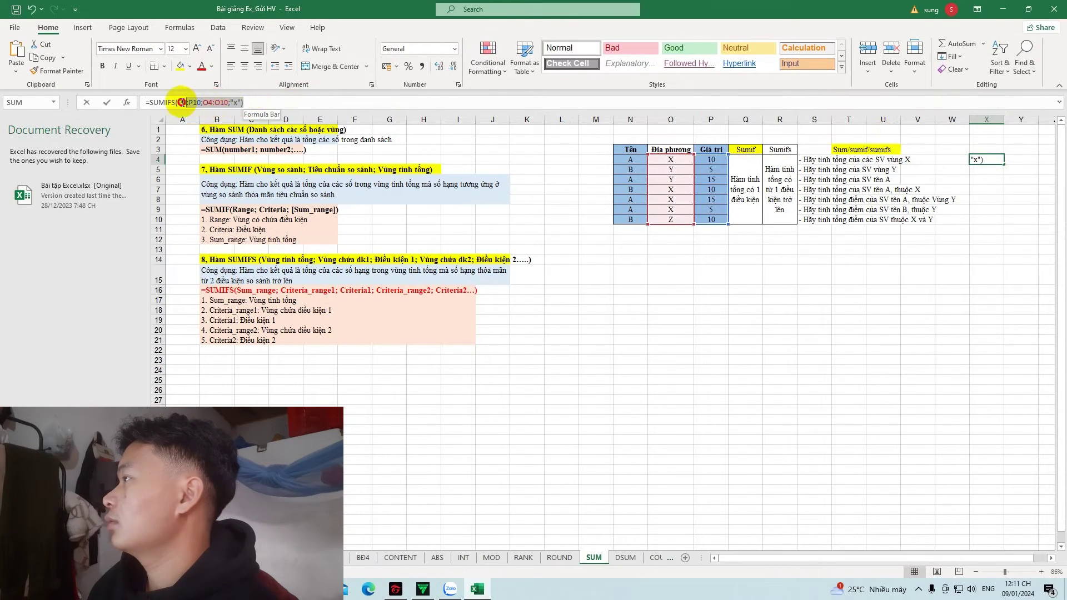
pyautogui.click(173, 103)
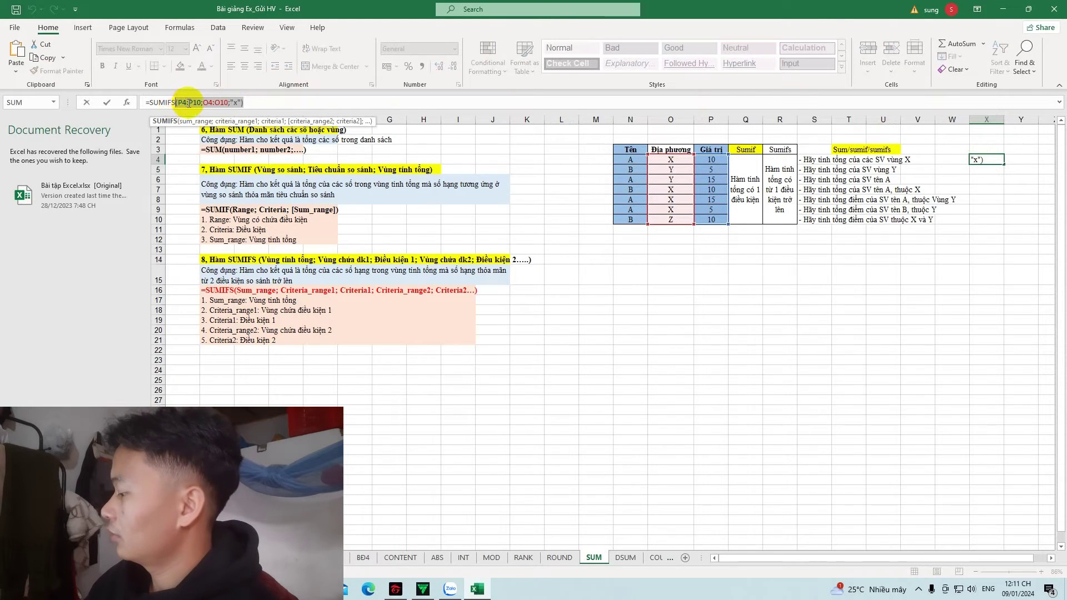
pyautogui.click(189, 103)
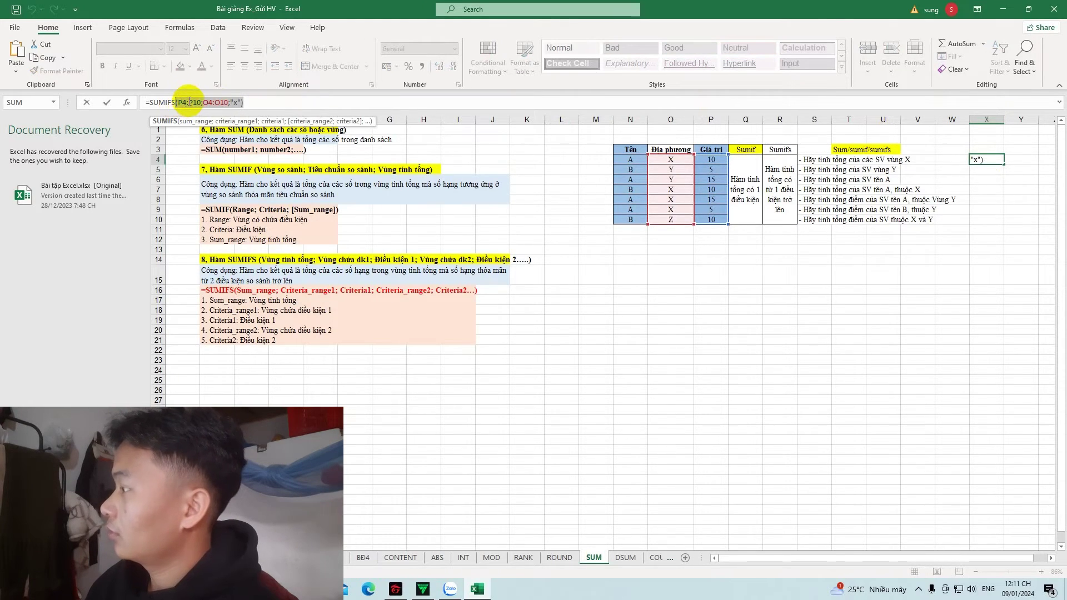
# Enter a SUMIFS formula in X5 reusing the copied arguments, with the region criterion changed to "y".
pyautogui.click(982, 172)
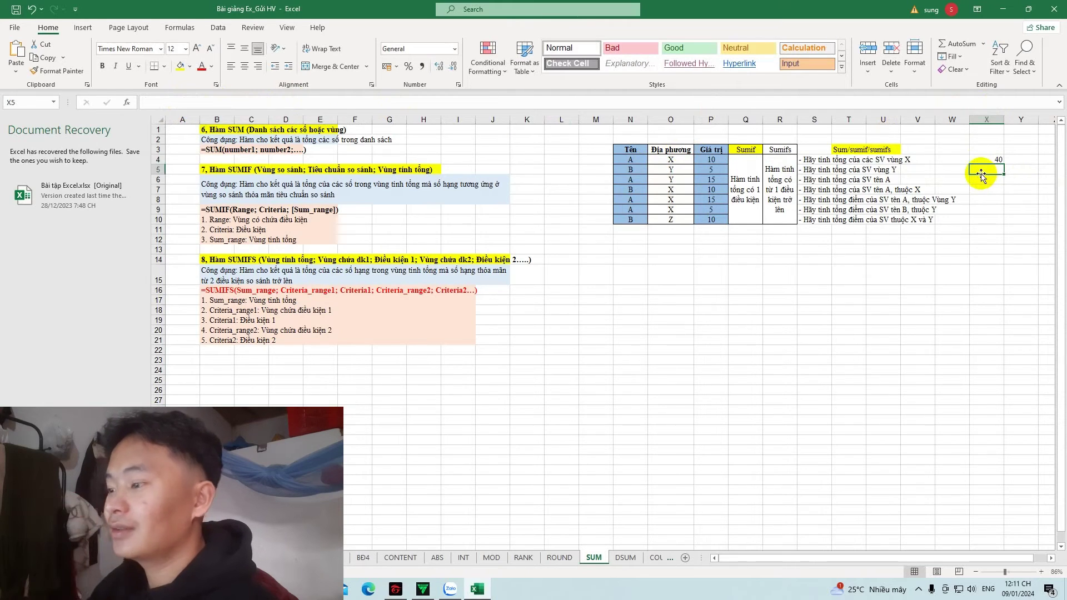
pyautogui.write('=')
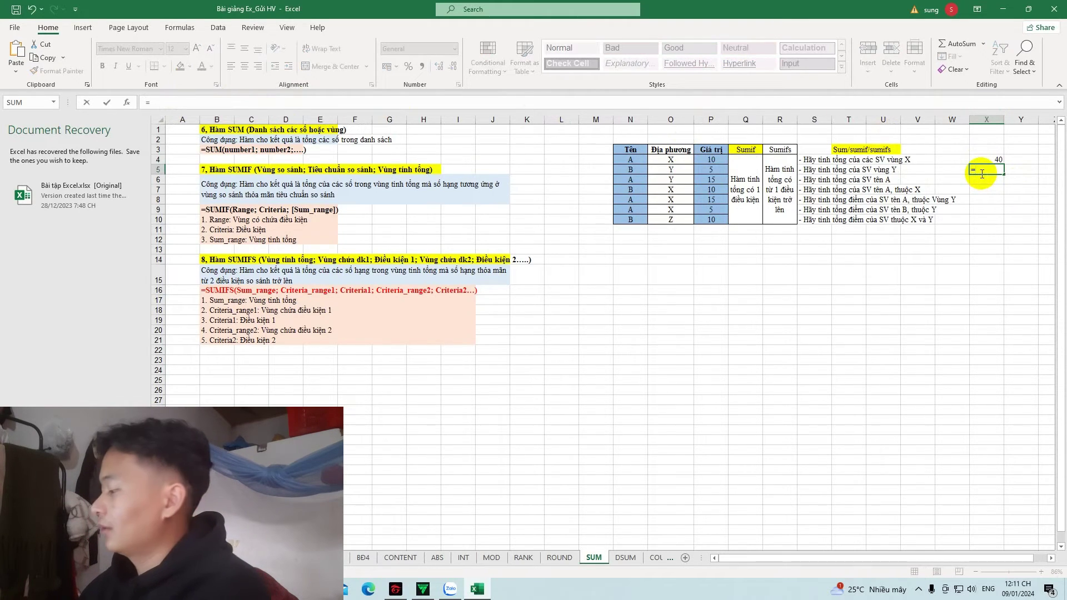
pyautogui.write('sum')
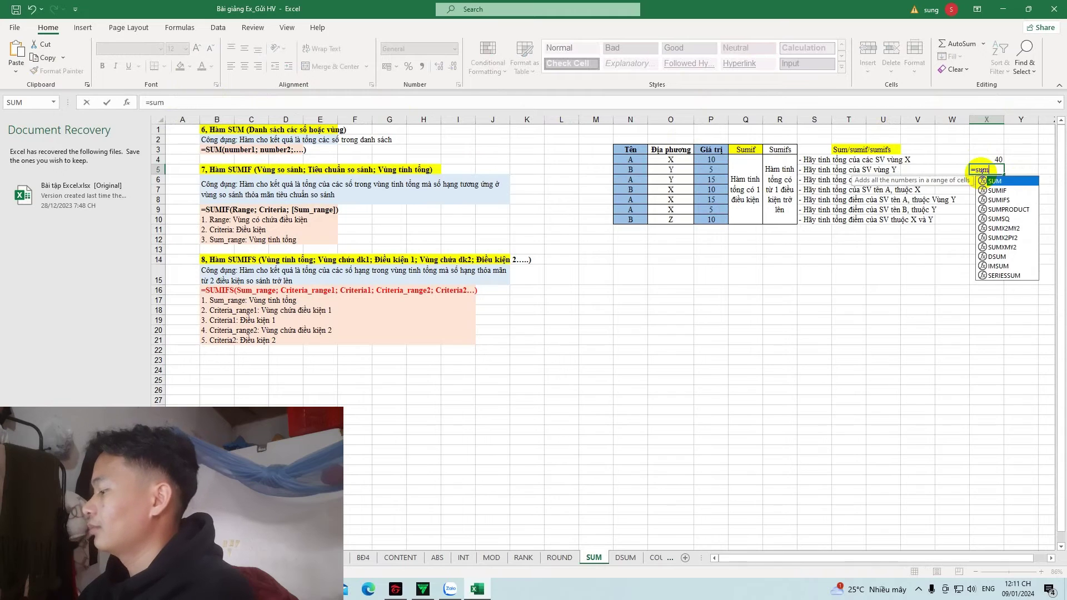
pyautogui.write('ifs')
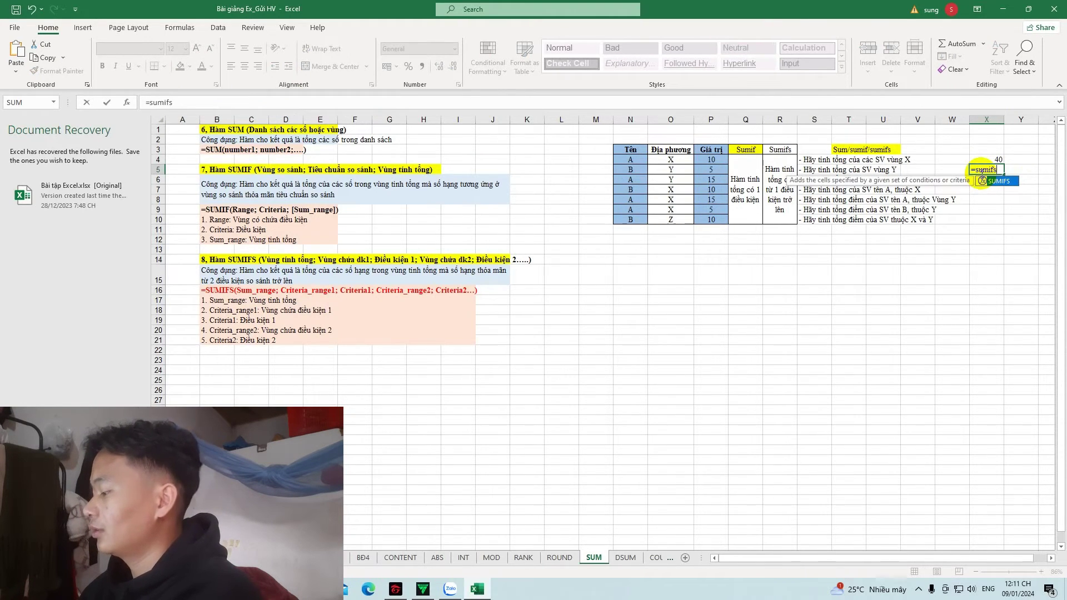
pyautogui.write('(P4:P10;O4:O10;"x")')
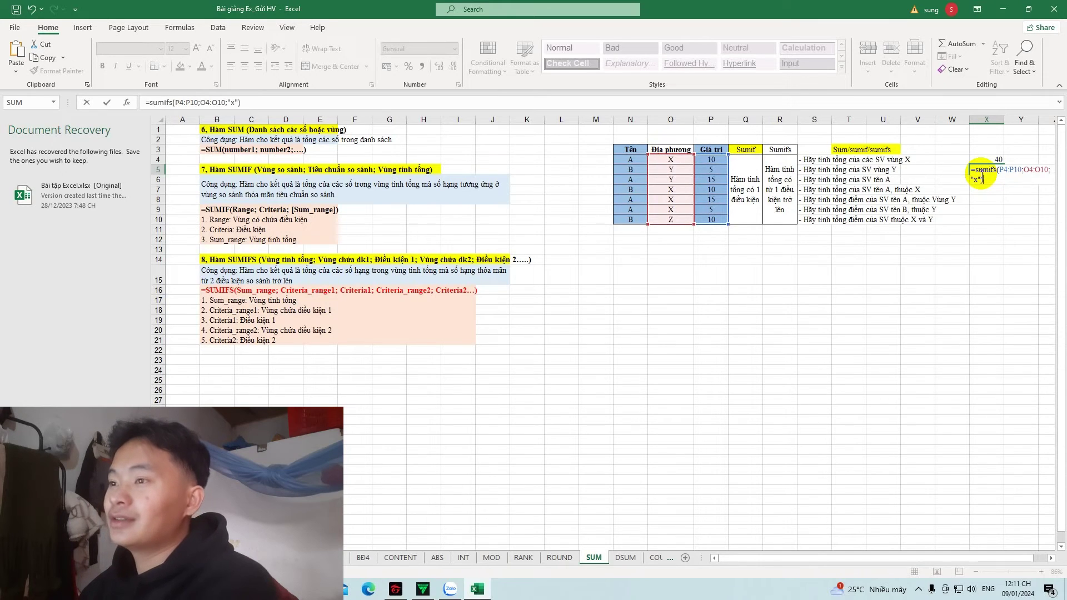
pyautogui.click(977, 181)
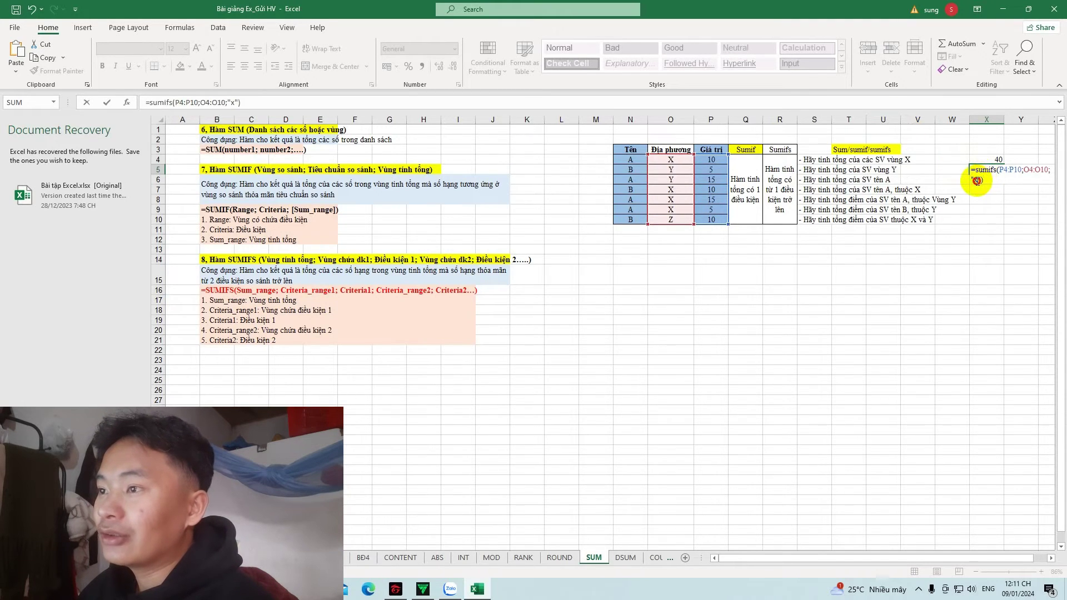
pyautogui.press('BackSpace')
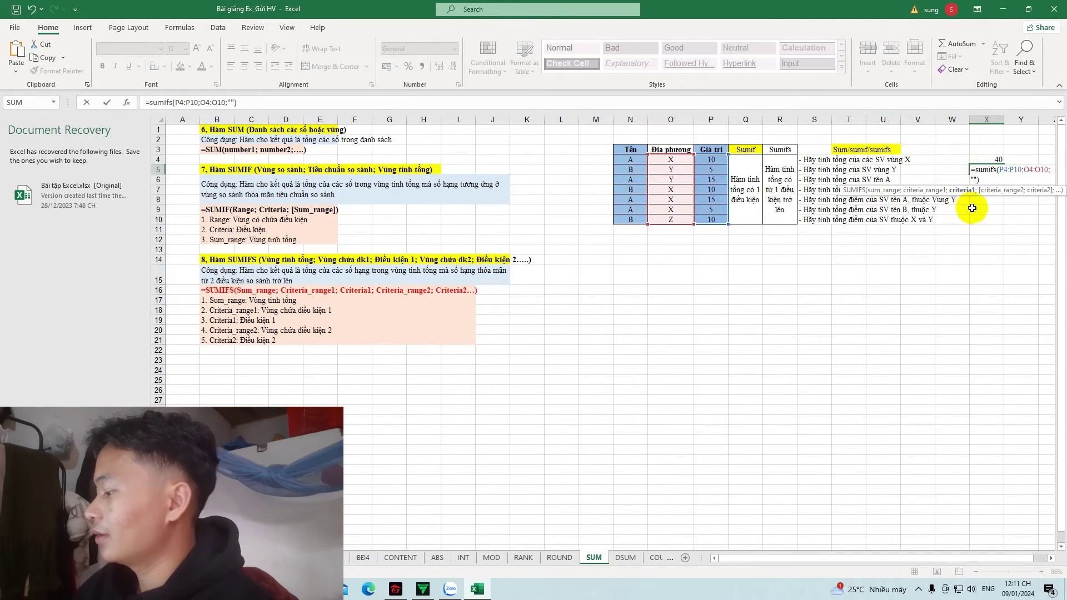
pyautogui.write('y')
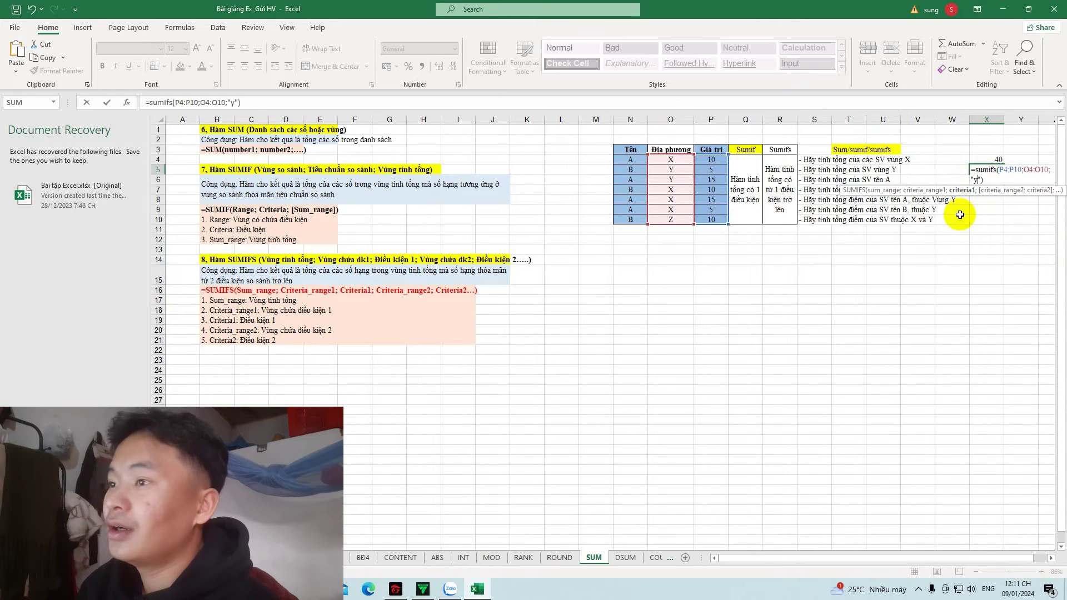
pyautogui.press('Return')
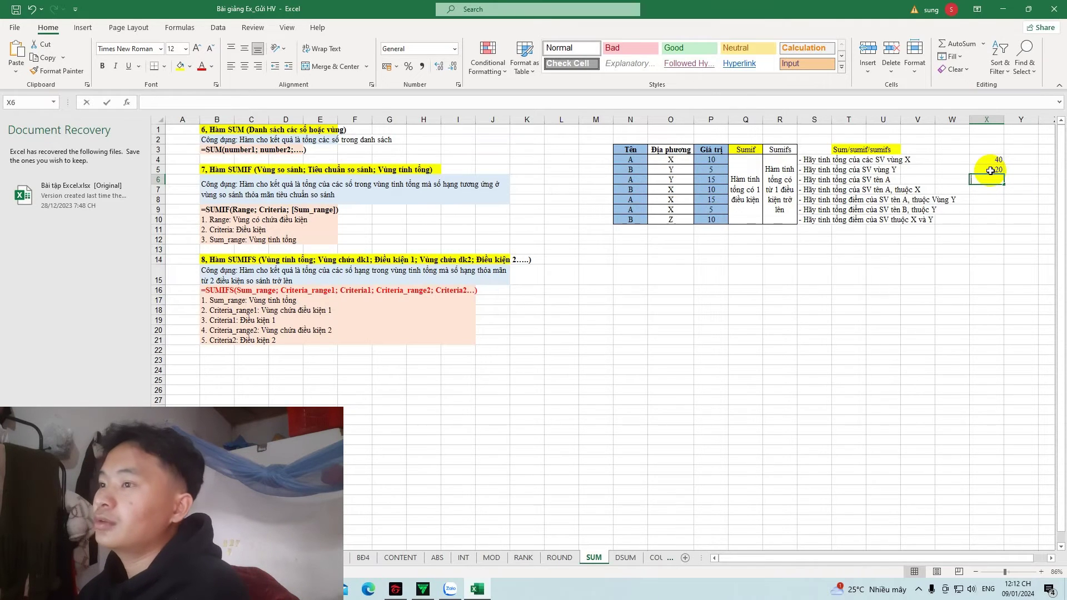
# Start a SUMIFS formula in X6 with P4:P10 as the sum range.
pyautogui.write('=sum')
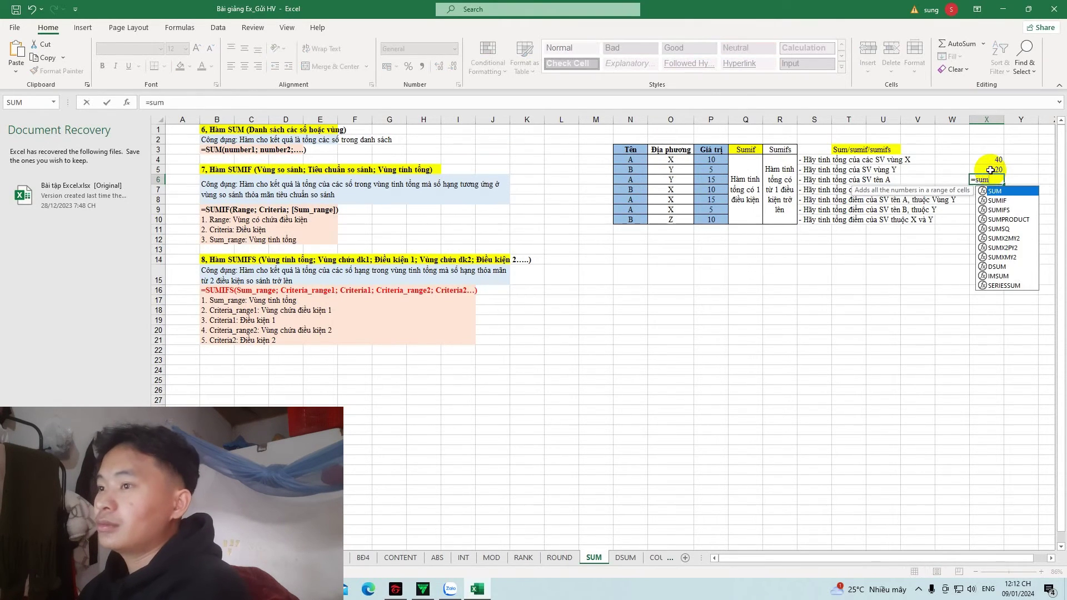
pyautogui.write('i')
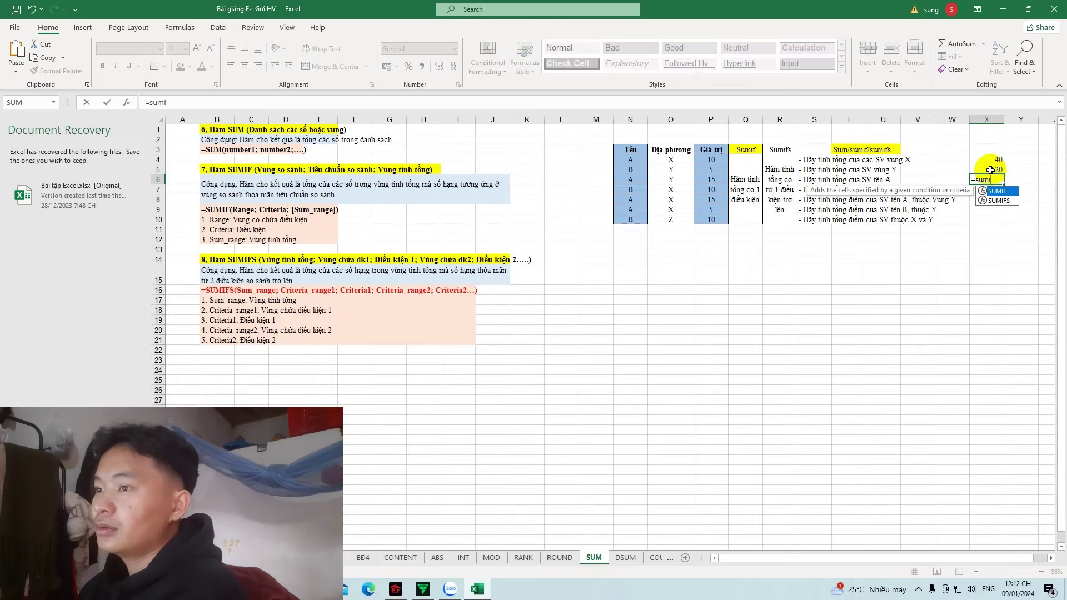
pyautogui.write('f')
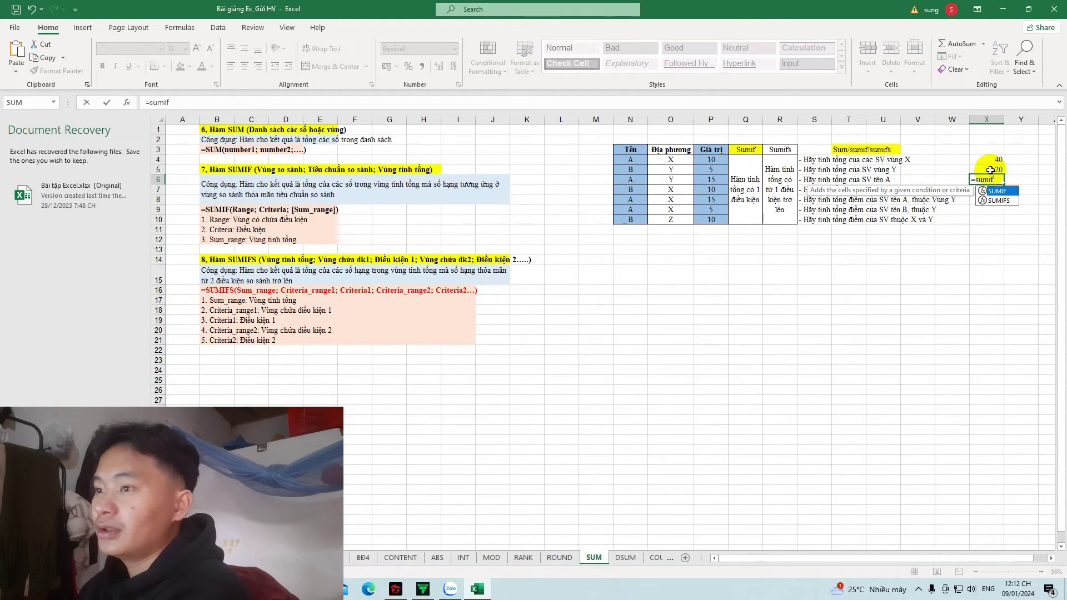
pyautogui.write('s')
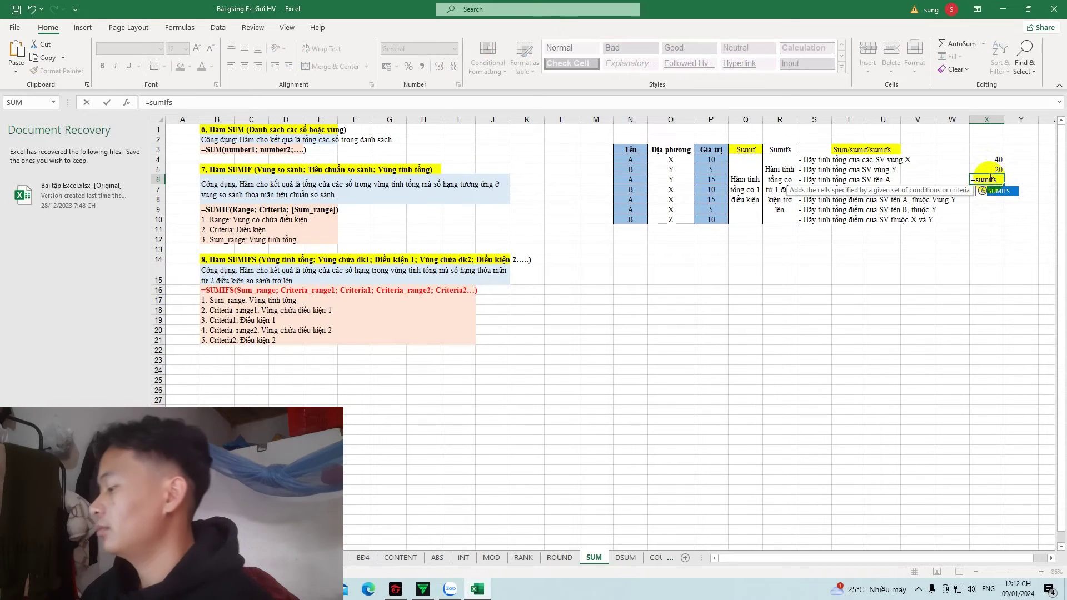
pyautogui.write('(')
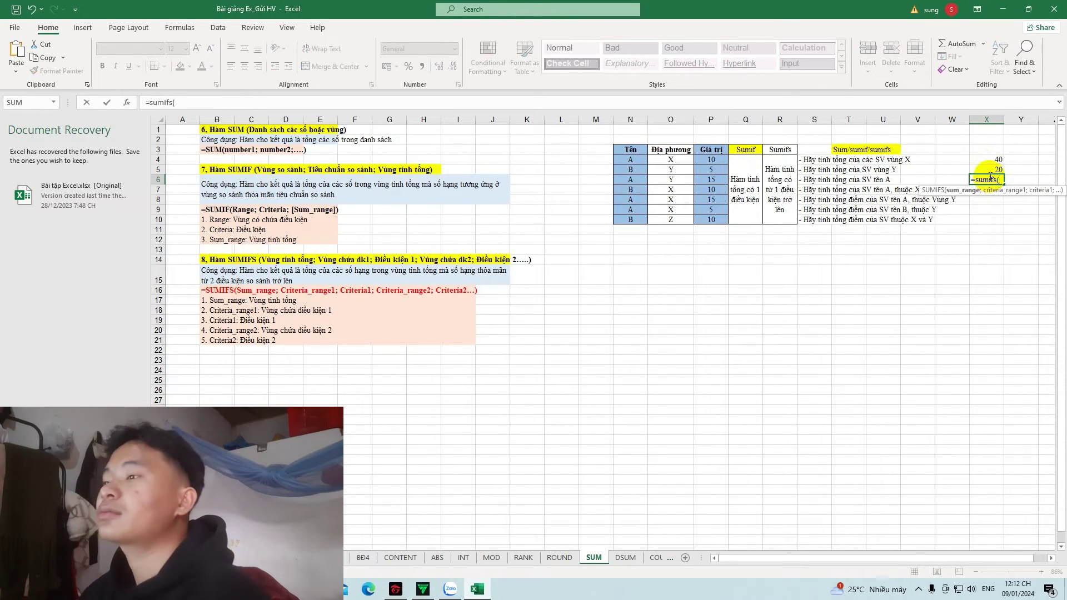
pyautogui.click(715, 159)
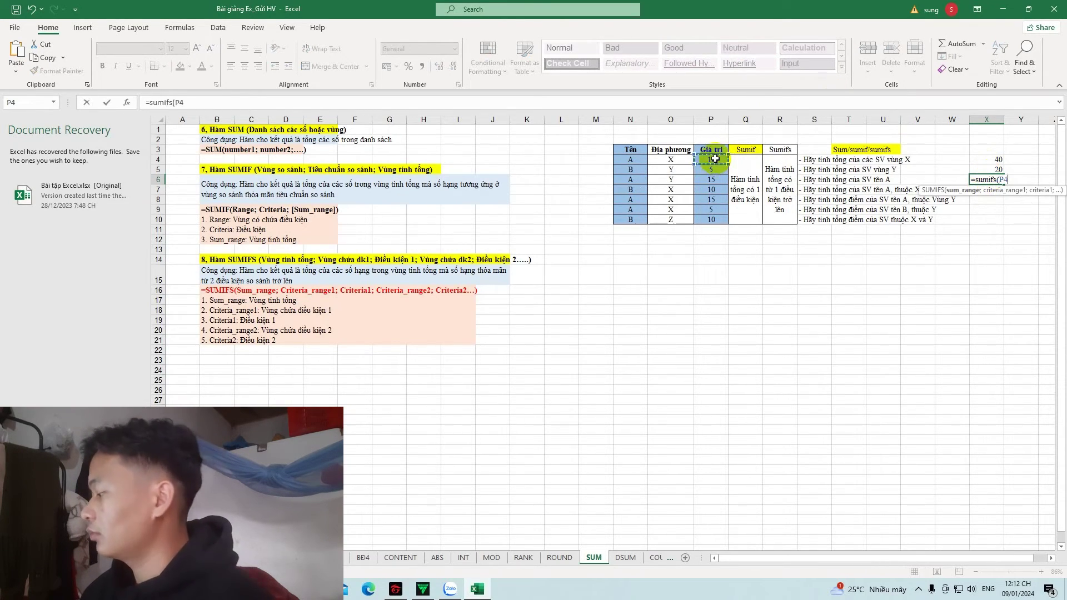
pyautogui.hotkey('ctrl', 'shift', 'Down')
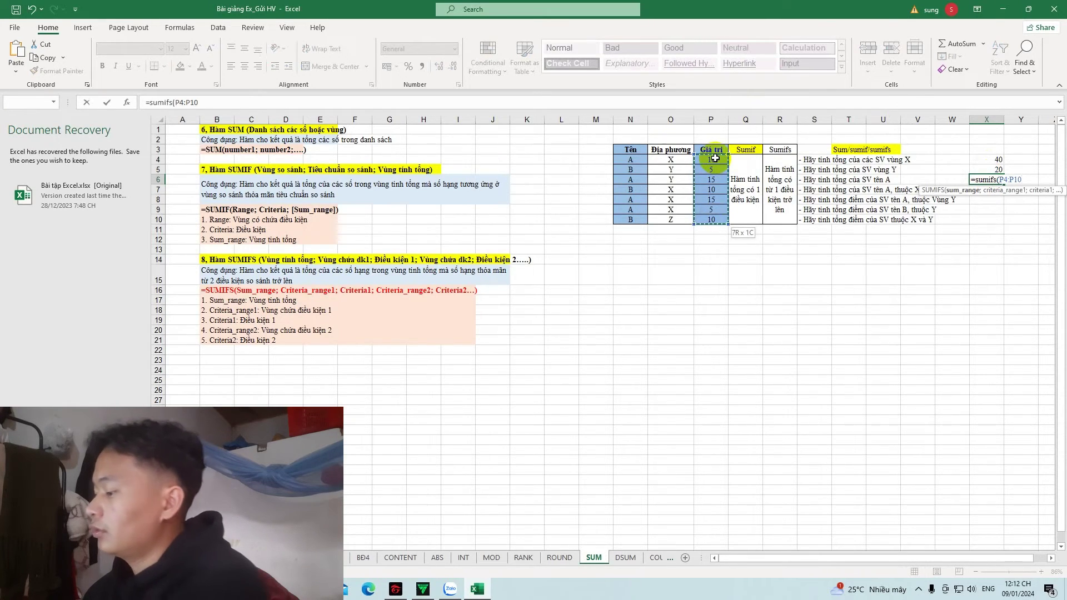
pyautogui.write(';')
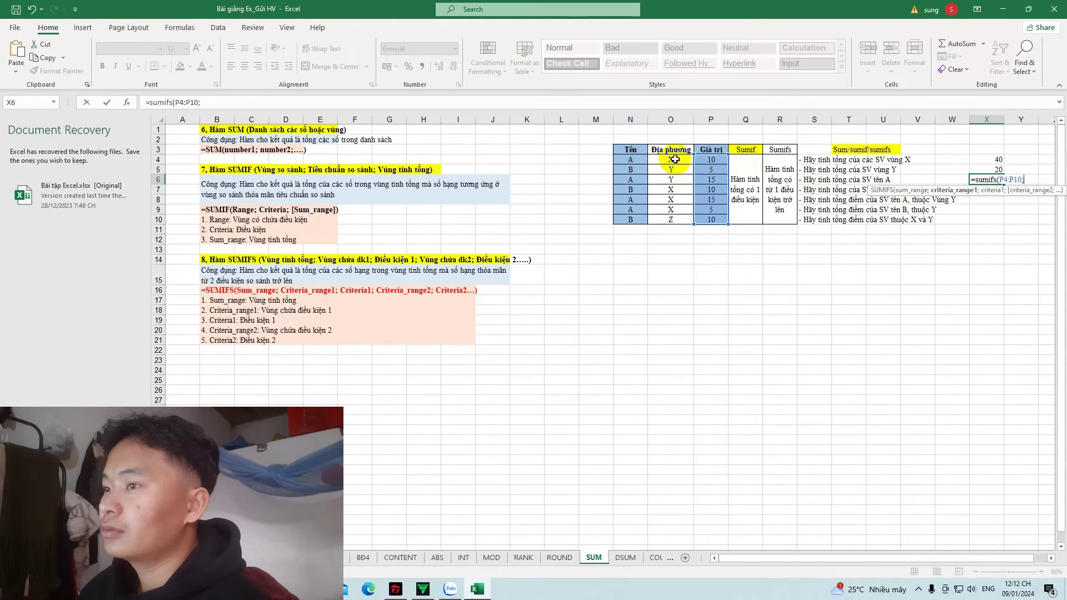
# Strip the unfinished formula in X6 back to =sumifs, removing its sum range and criteria range.
pyautogui.moveTo(675, 160); pyautogui.dragTo(666, 219)
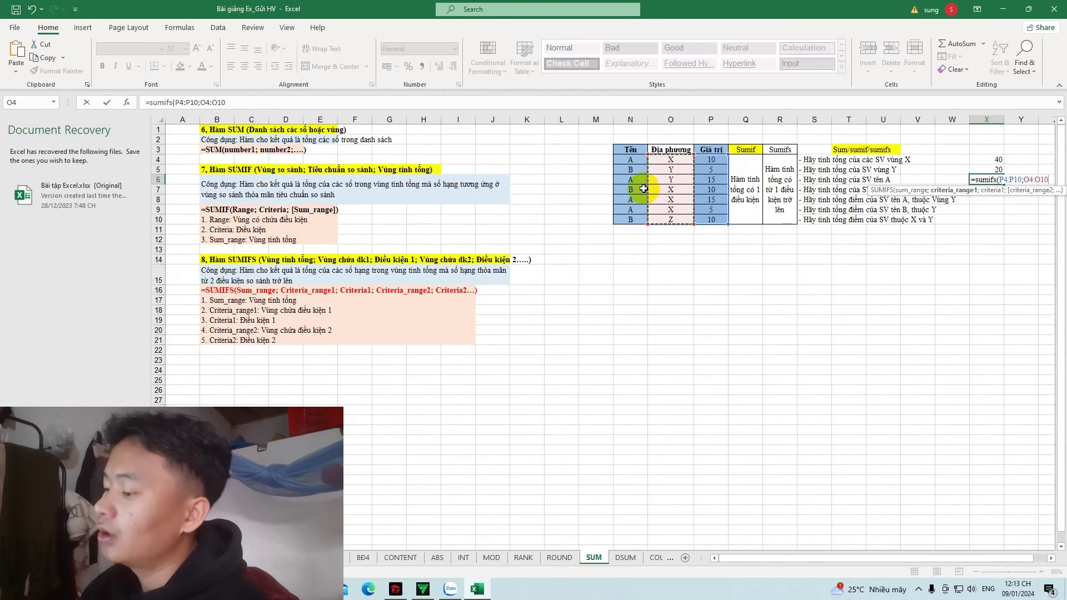
pyautogui.press('BackSpace')
pyautogui.press('BackSpace')
pyautogui.press('BackSpace')
pyautogui.press('BackSpace')
pyautogui.press('BackSpace')
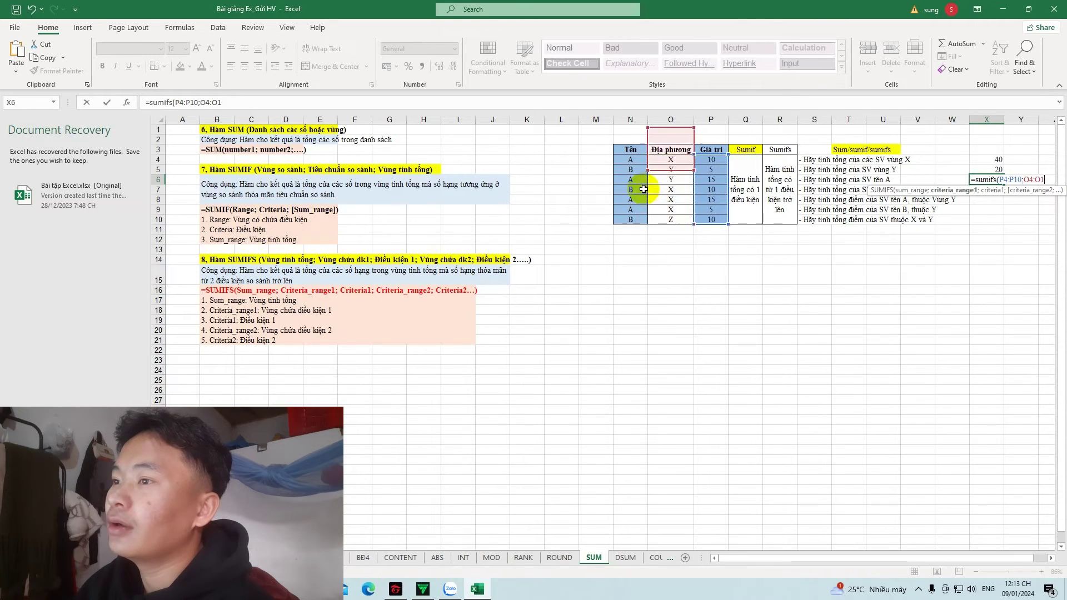
pyautogui.press('BackSpace')
pyautogui.press('BackSpace')
pyautogui.press('BackSpace')
pyautogui.press('BackSpace')
pyautogui.press('BackSpace')
pyautogui.press('BackSpace')
pyautogui.press('BackSpace')
pyautogui.press('BackSpace')
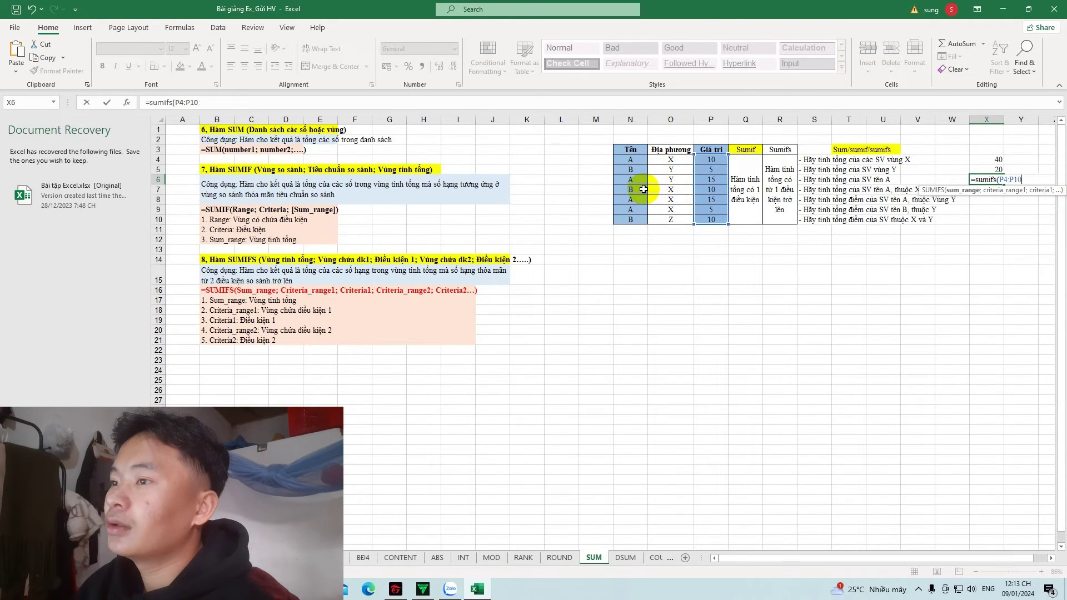
pyautogui.press('BackSpace')
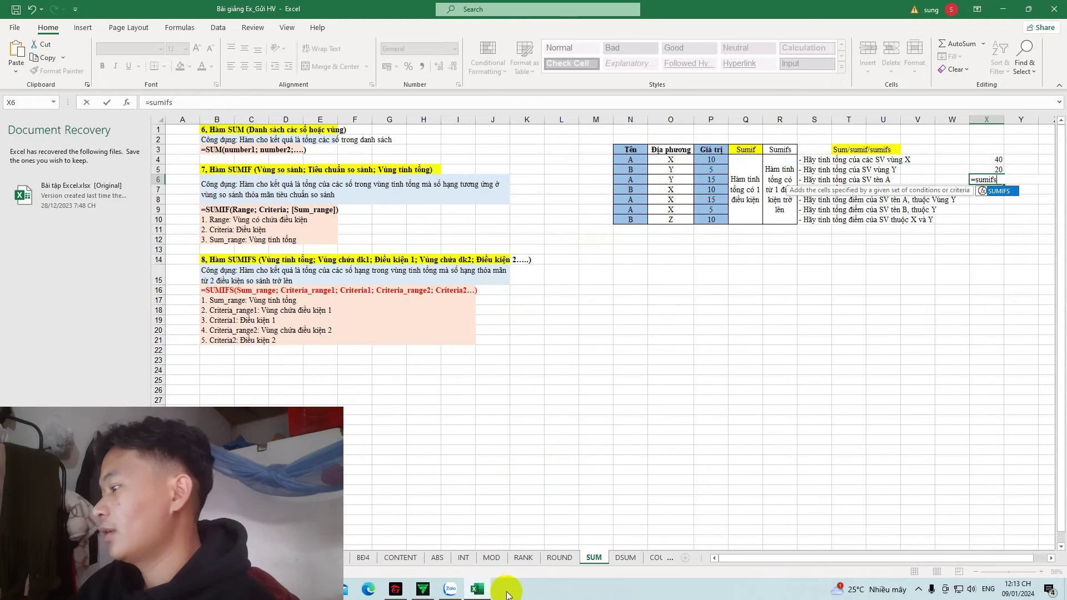
# Look up the solved SUM/SUMIF/SUMIFS example in the THVP - TRUNG K151 chat in Zalo and return to Excel.
pyautogui.click(450, 589)
pyautogui.scroll(6, 422, 295)
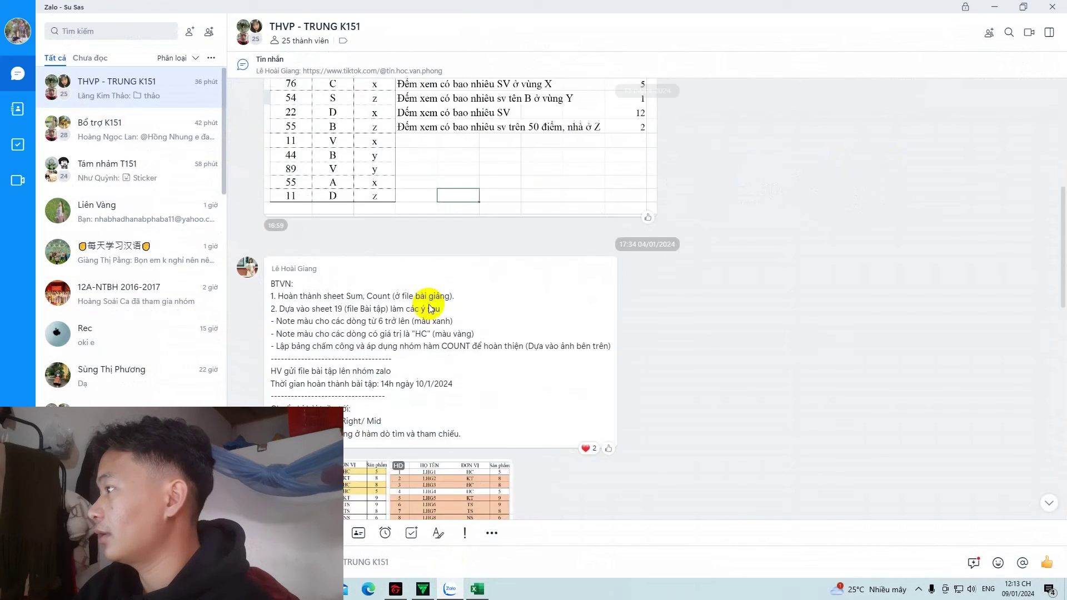
pyautogui.scroll(4, 432, 303)
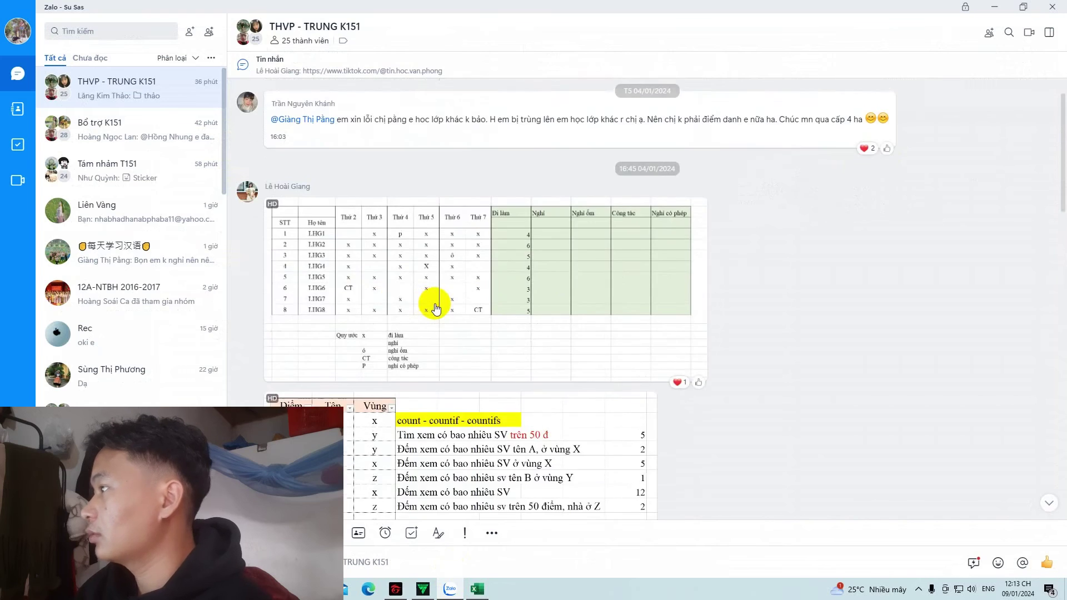
pyautogui.scroll(5, 434, 306)
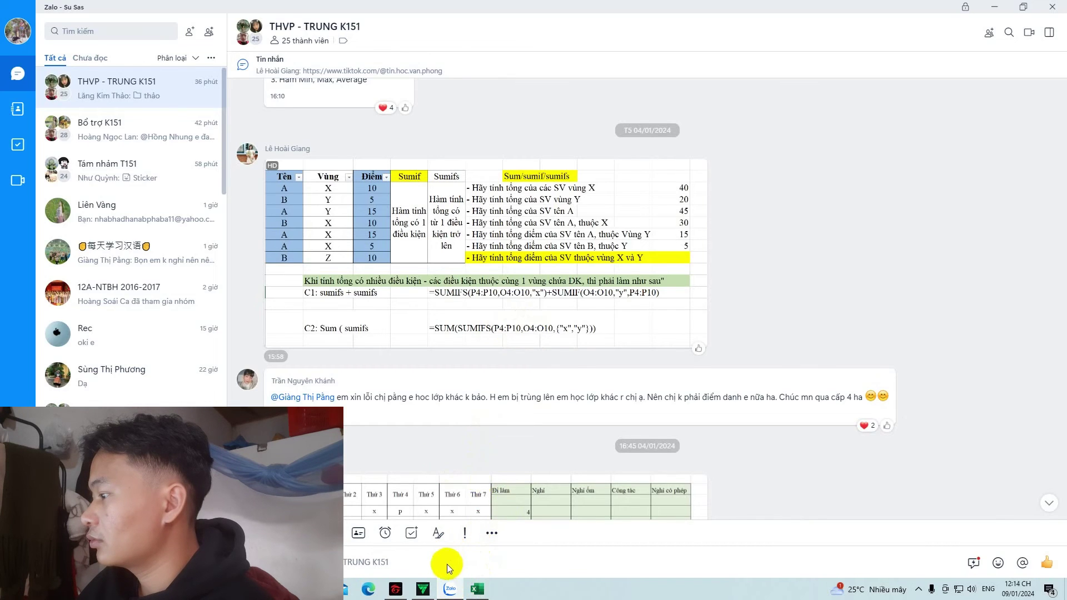
pyautogui.click(476, 589)
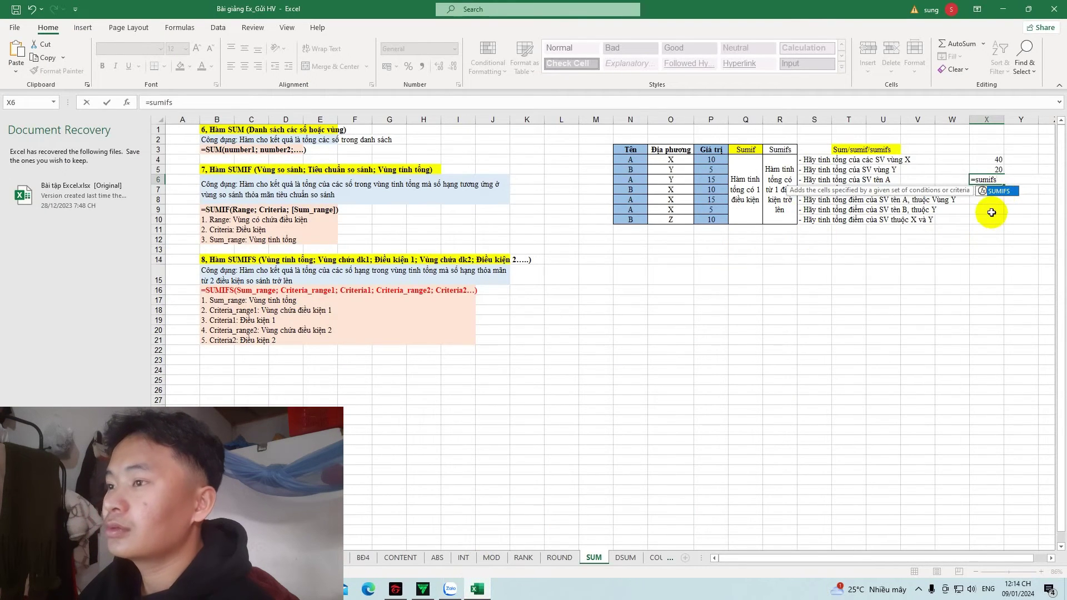
# Rework the formula start in X6 into a SUM function with a nested SUMIFS, =sum(sumifs(.
pyautogui.press('BackSpace')
pyautogui.press('BackSpace')
pyautogui.press('BackSpace')
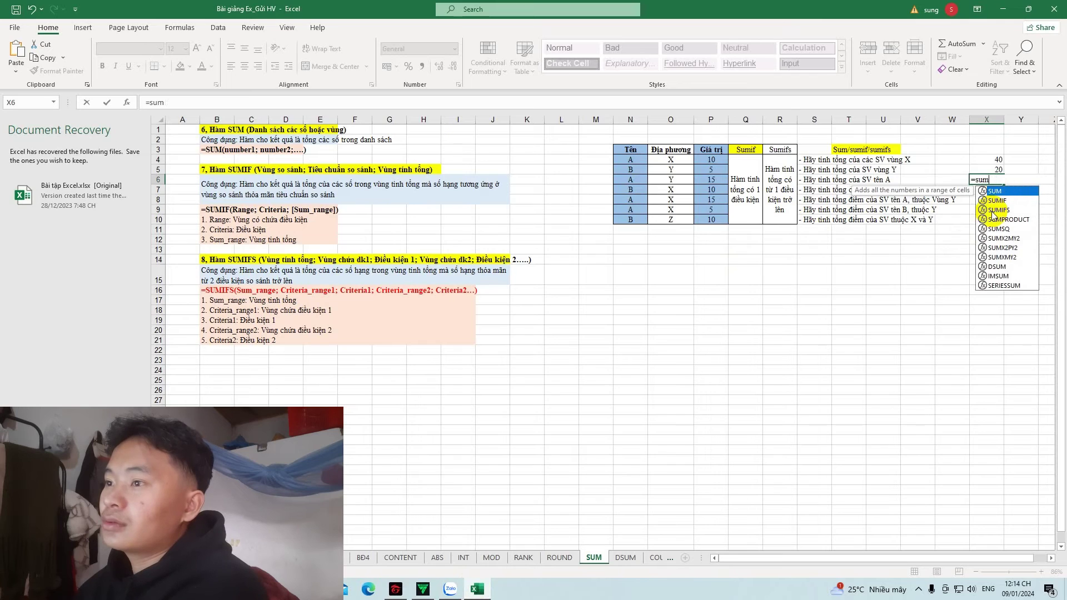
pyautogui.write('(')
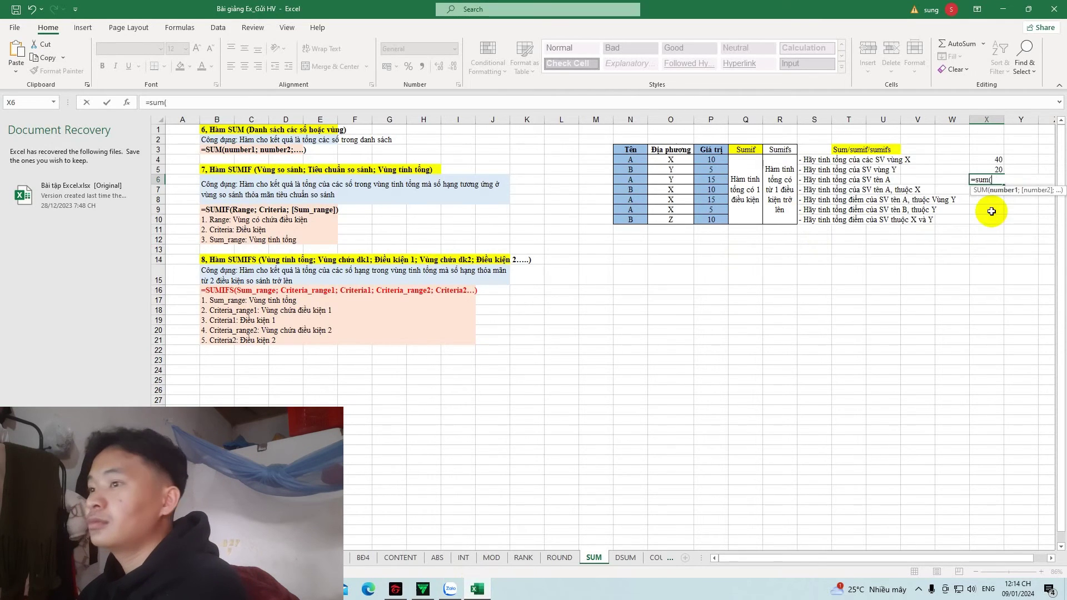
pyautogui.write('sum')
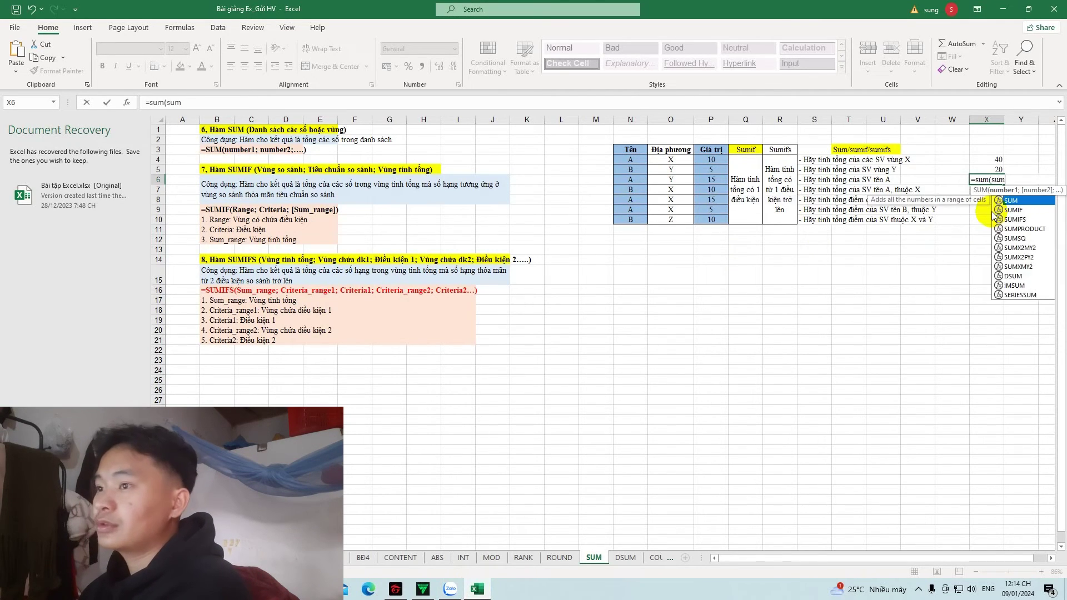
pyautogui.write('if')
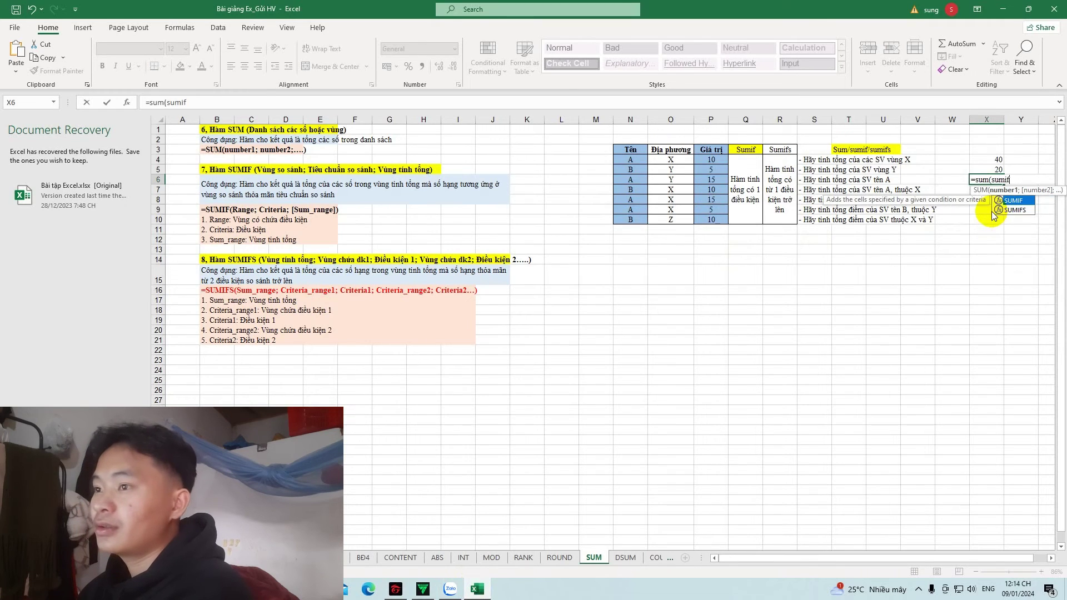
pyautogui.write('s')
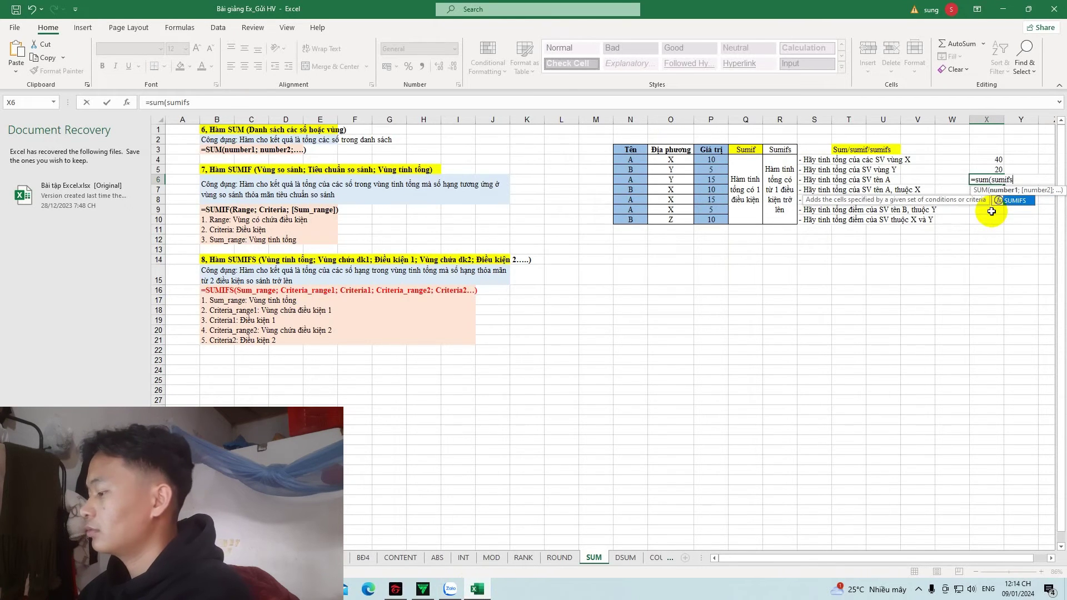
pyautogui.write('(')
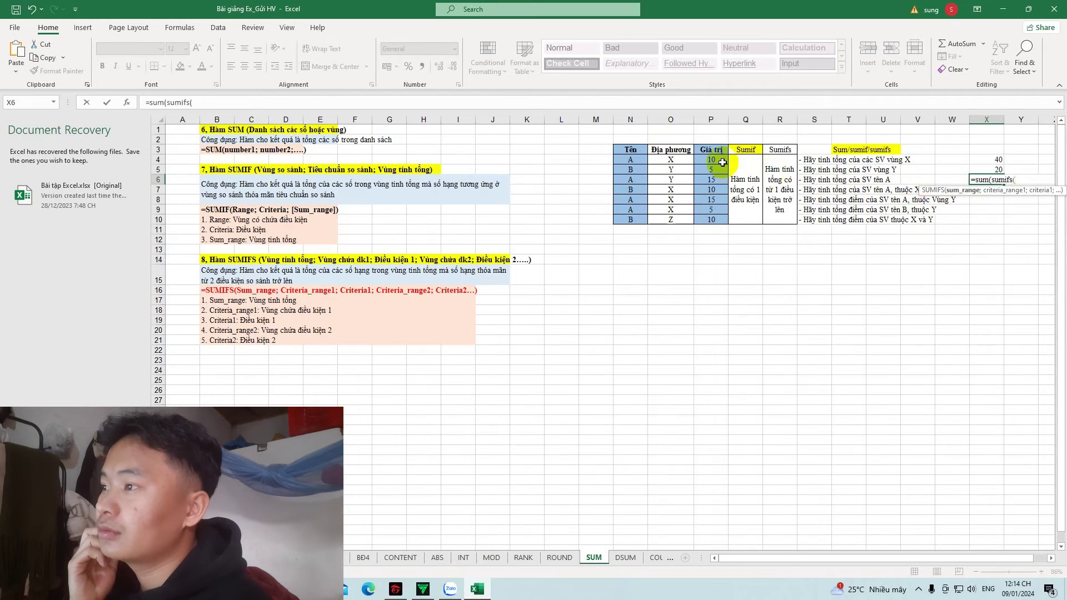
# Set P4:P10 as the sum range and O4:O10 as the first criteria range of the nested SUMIFS in X6.
pyautogui.moveTo(711, 161); pyautogui.dragTo(713, 216)
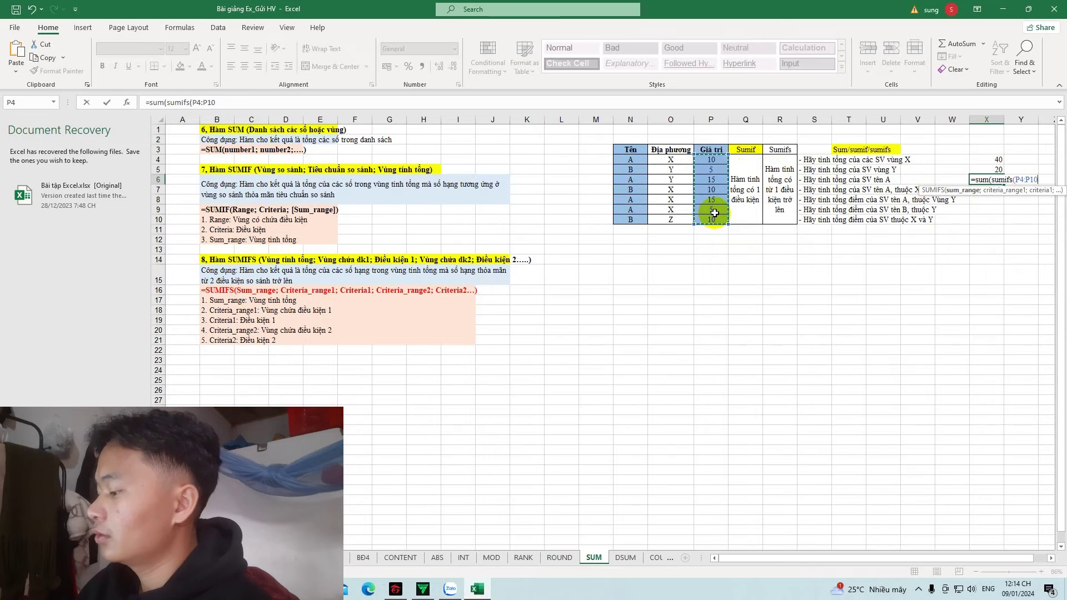
pyautogui.write(';')
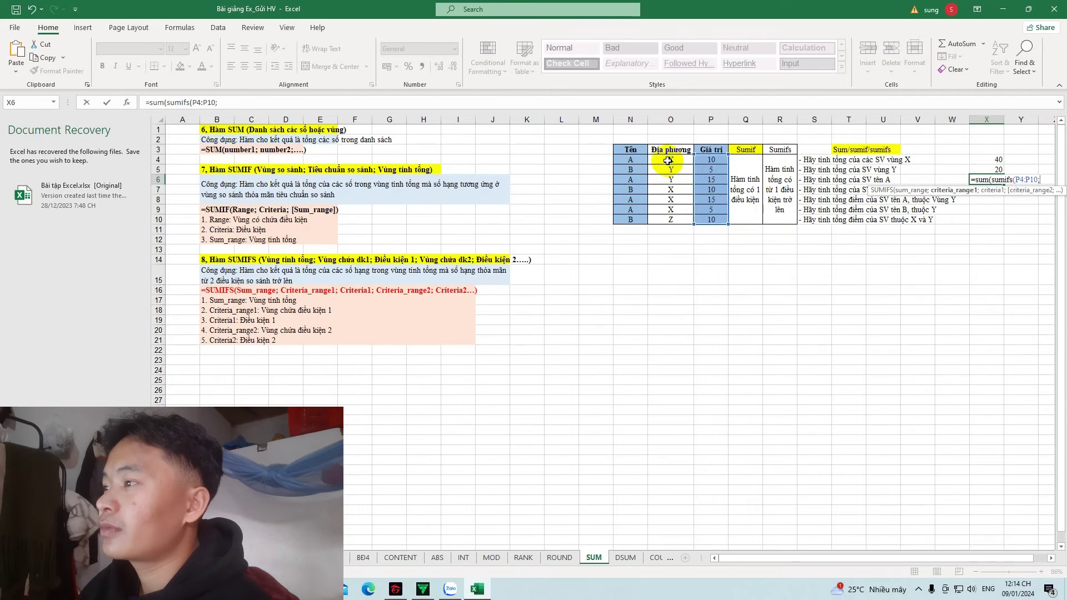
pyautogui.moveTo(667, 161); pyautogui.dragTo(662, 216)
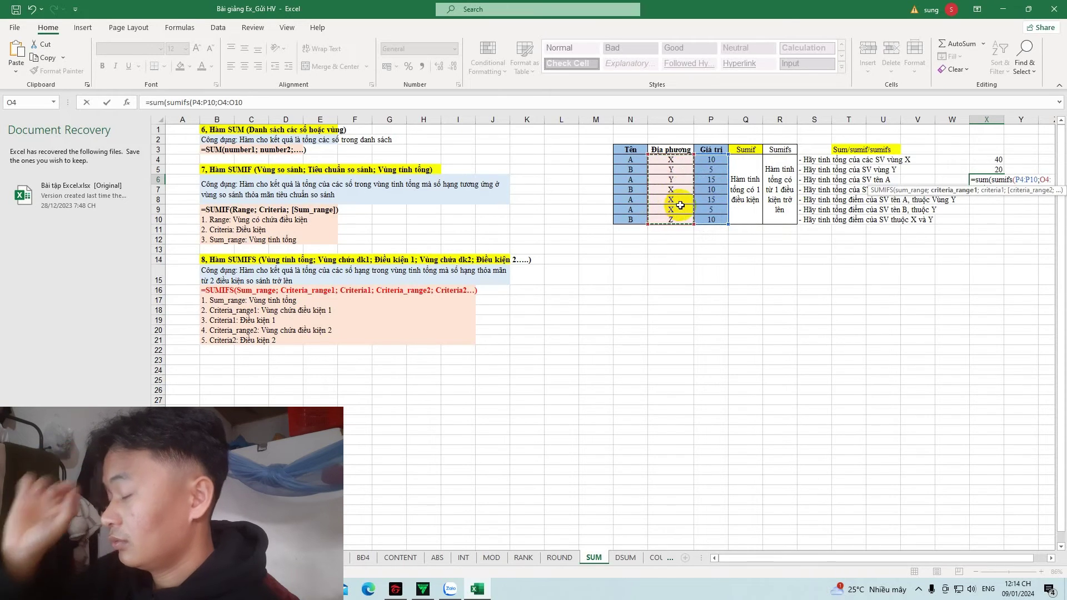
pyautogui.write(';')
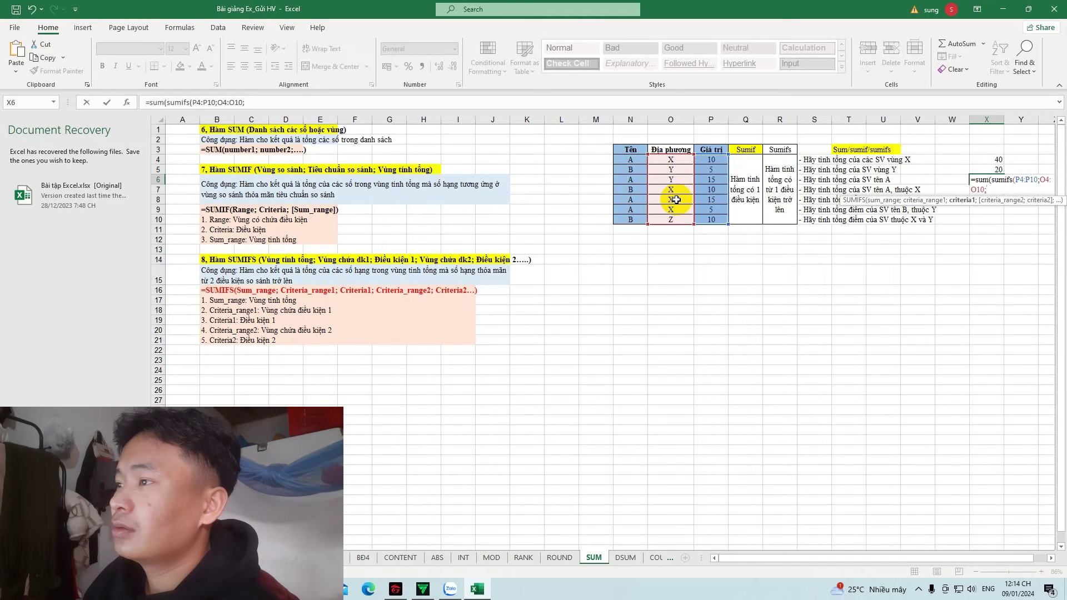
pyautogui.click(636, 161)
pyautogui.moveTo(635, 161); pyautogui.dragTo(623, 219)
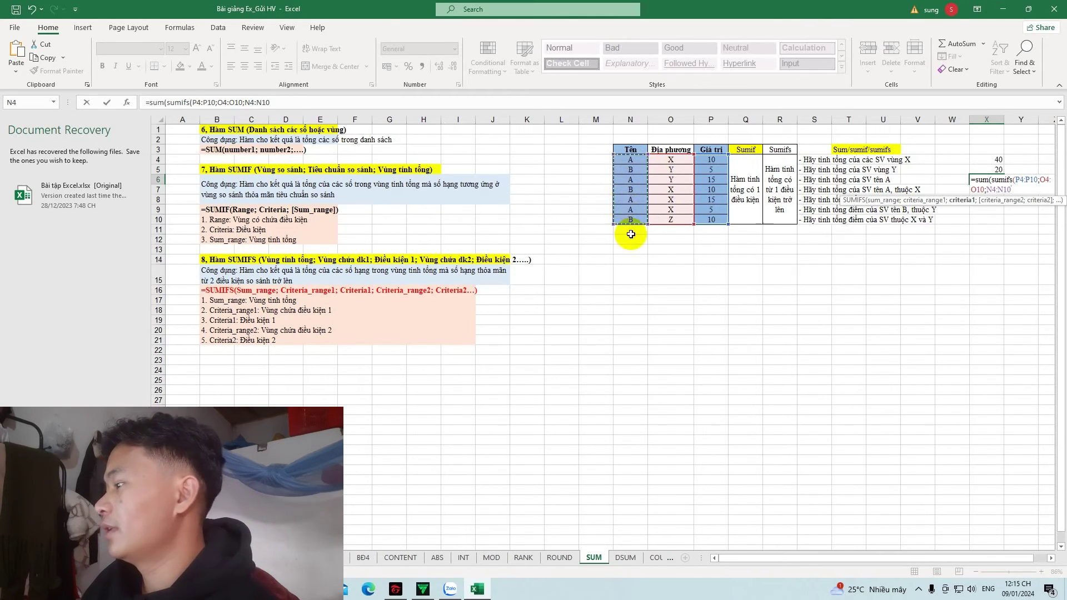
pyautogui.click(454, 592)
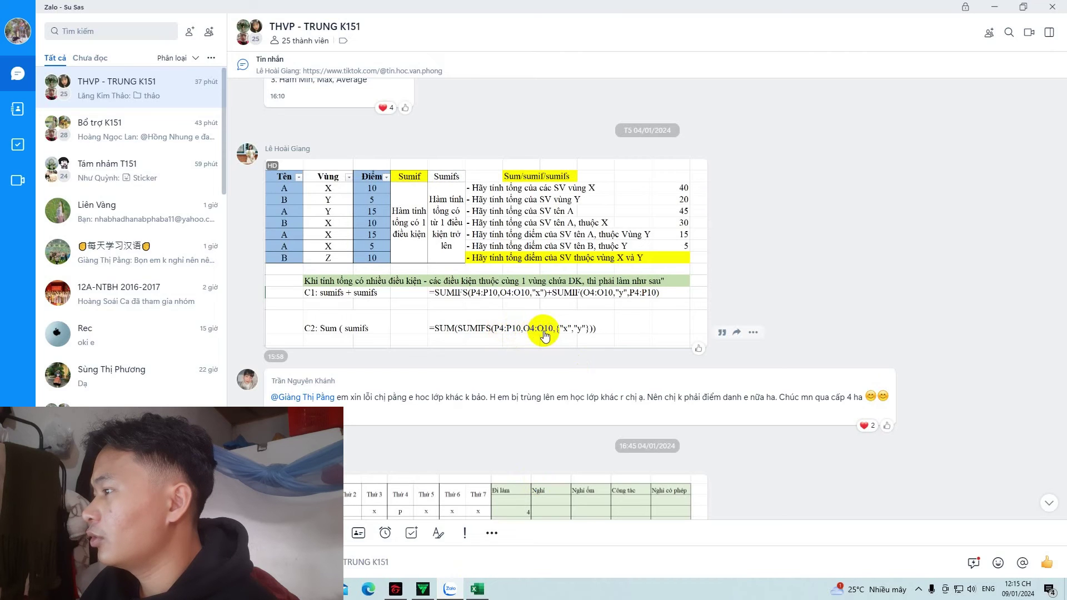
pyautogui.click(472, 591)
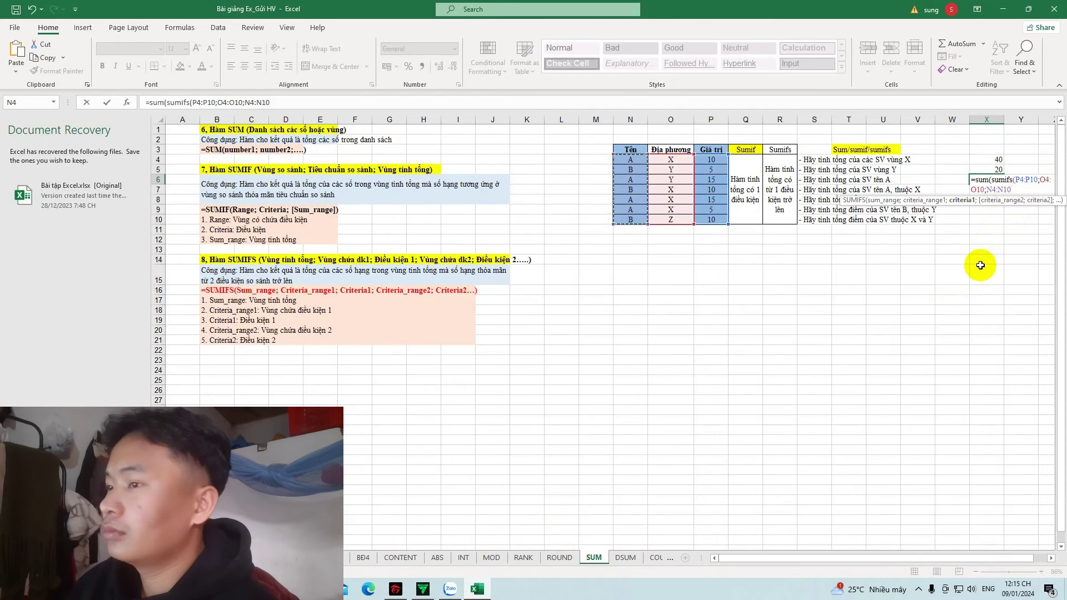
pyautogui.press('BackSpace')
pyautogui.press('BackSpace')
pyautogui.press('BackSpace')
pyautogui.press('BackSpace')
pyautogui.press('BackSpace')
pyautogui.press('BackSpace')
pyautogui.press('BackSpace')
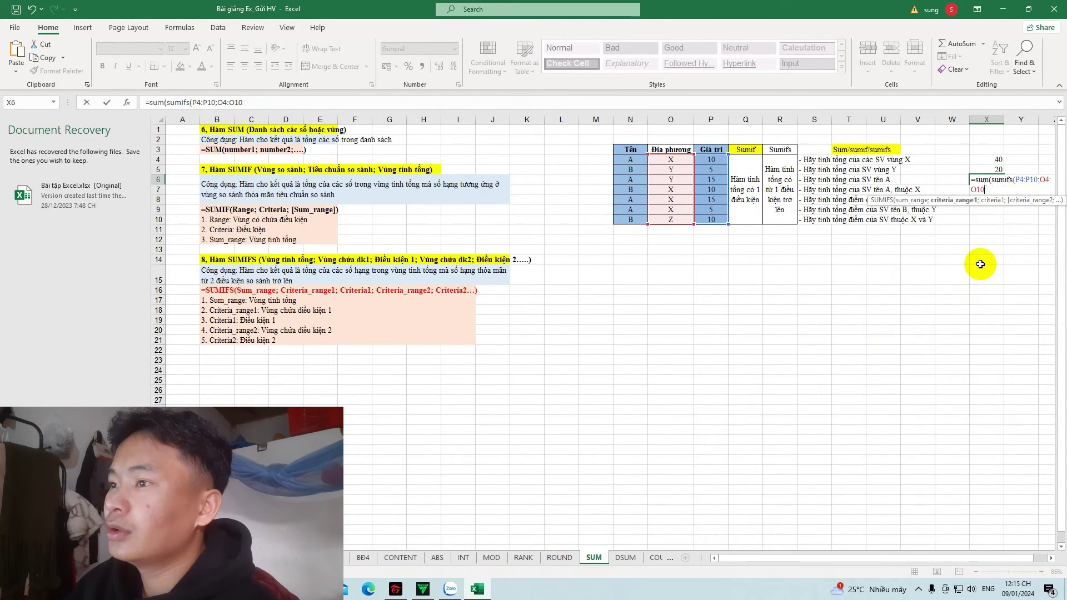
pyautogui.write(';')
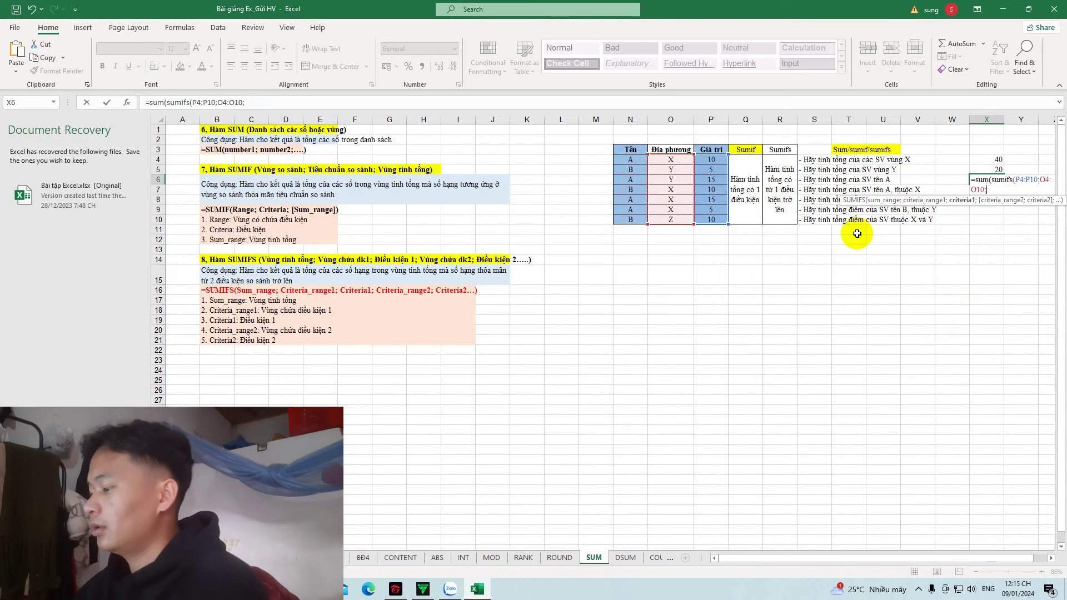
# Start an array criterion with "a" in the nested SUMIFS and check the array syntax in the Zalo example.
pyautogui.write('{"a')
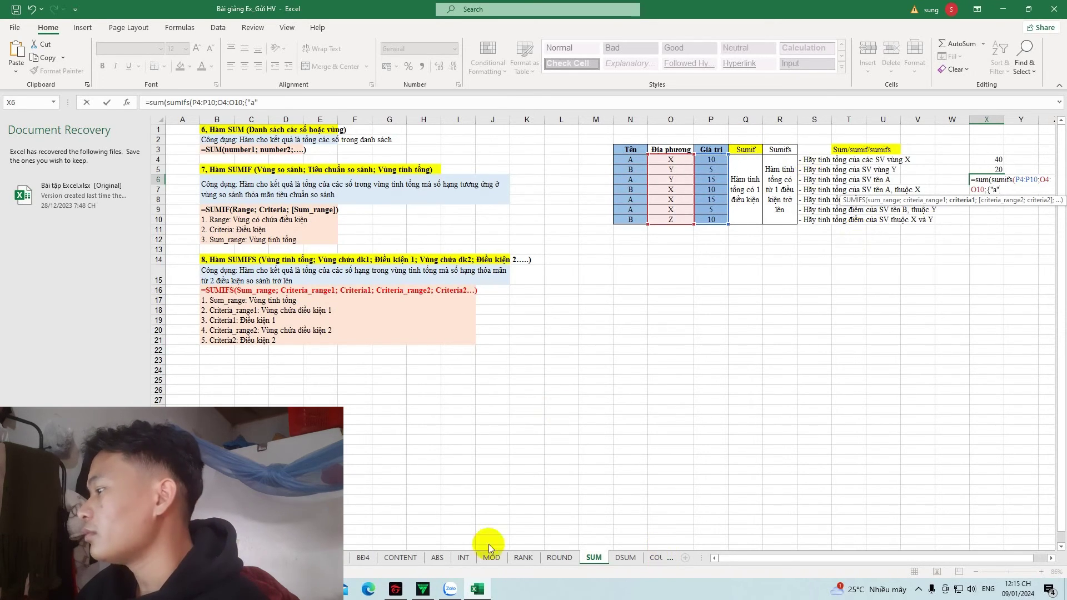
pyautogui.click(451, 589)
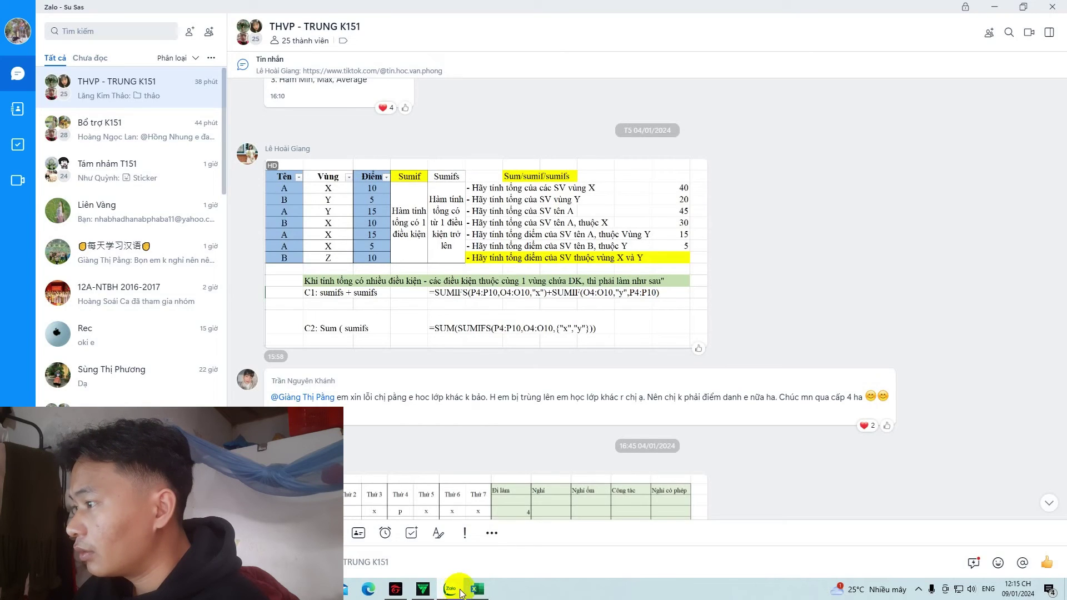
pyautogui.moveTo(468, 588)
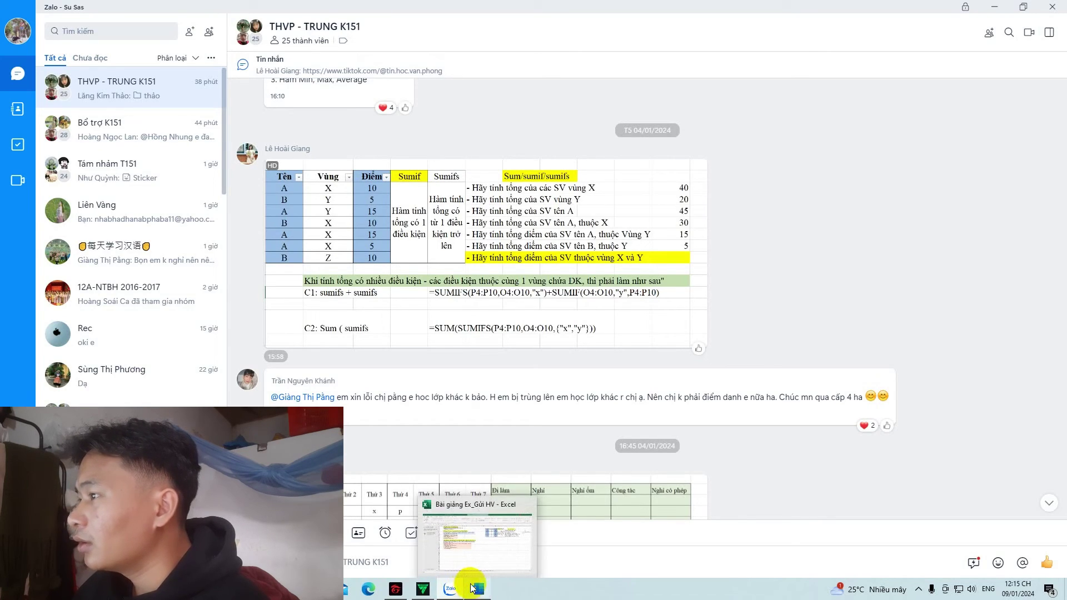
pyautogui.moveTo(485, 513)
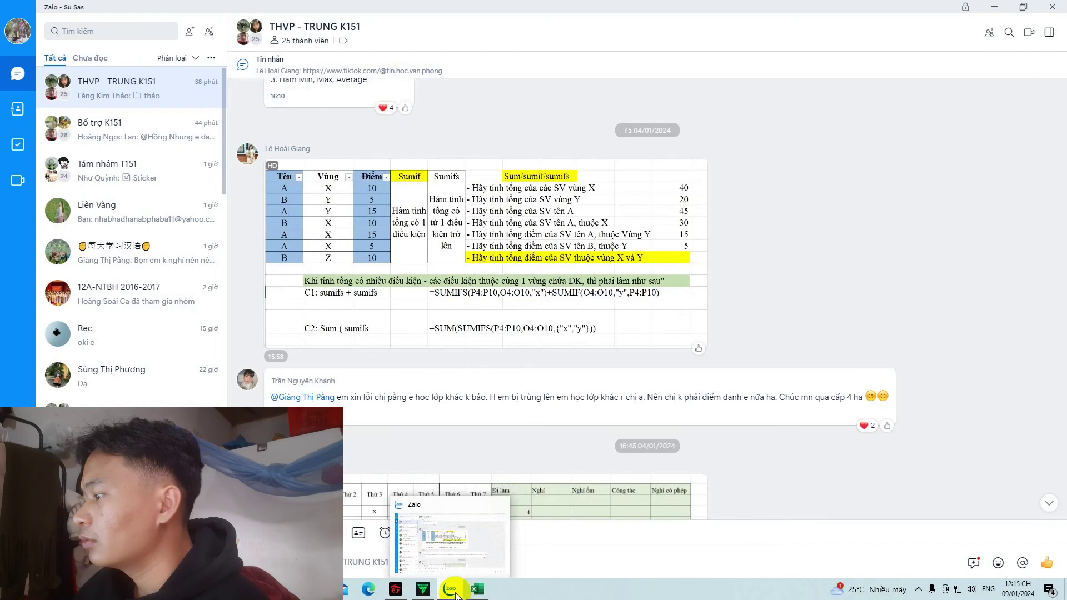
pyautogui.click(451, 589)
pyautogui.click(453, 590)
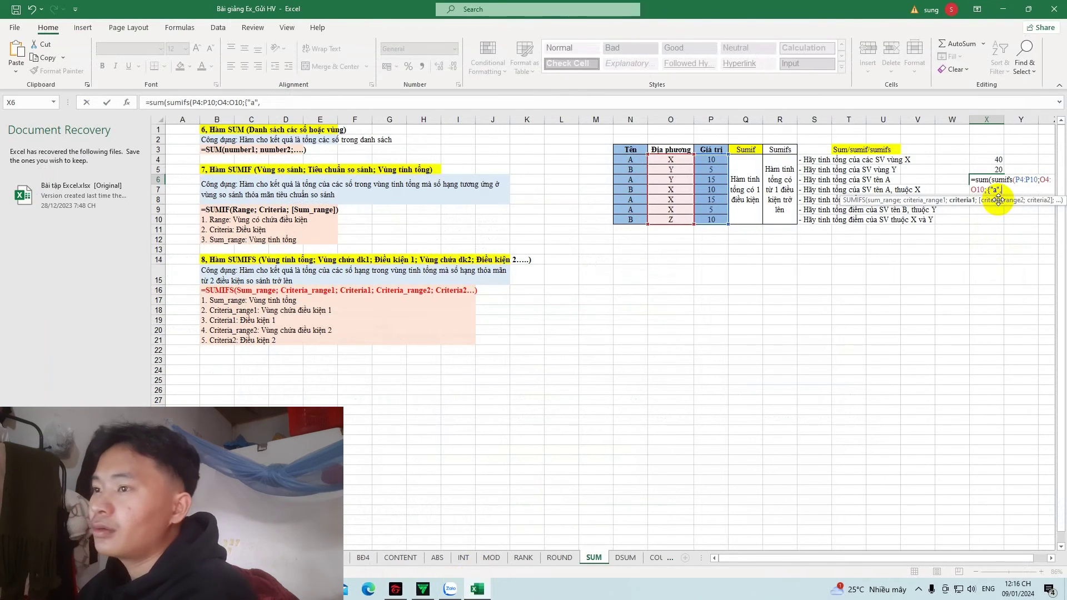
# Try to enter the X6 formula with the array criterion completed as {"a","y"} and both functions closed.
pyautogui.write('"')
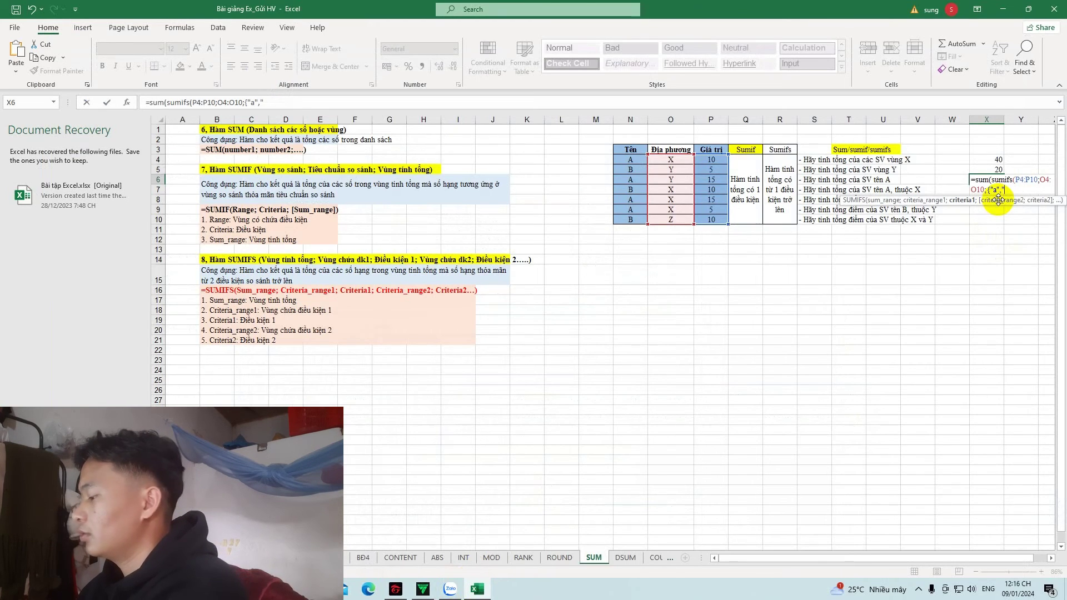
pyautogui.write('y')
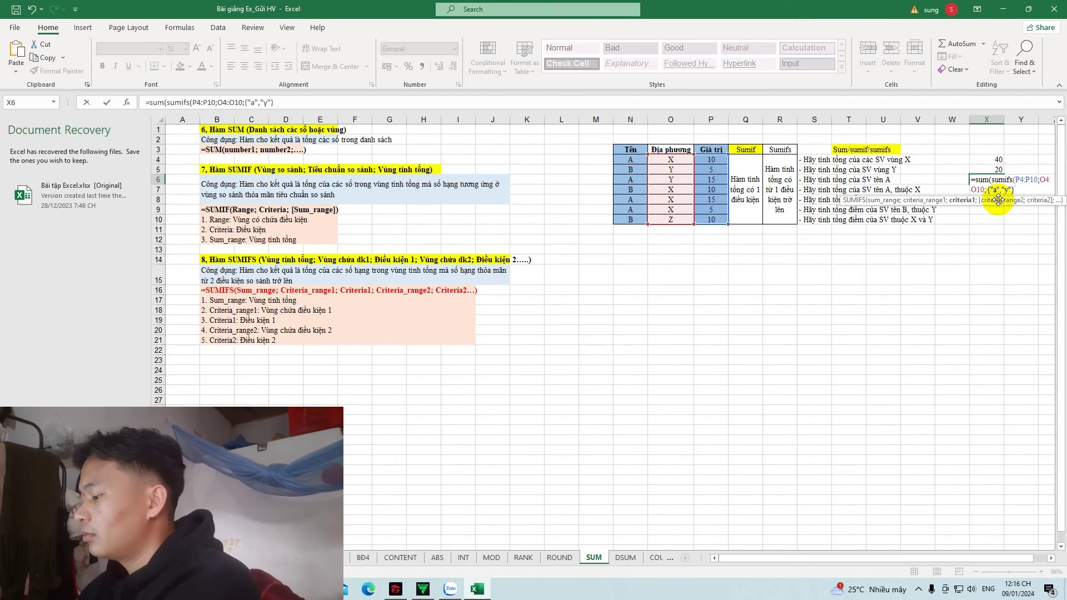
pyautogui.press('Right')
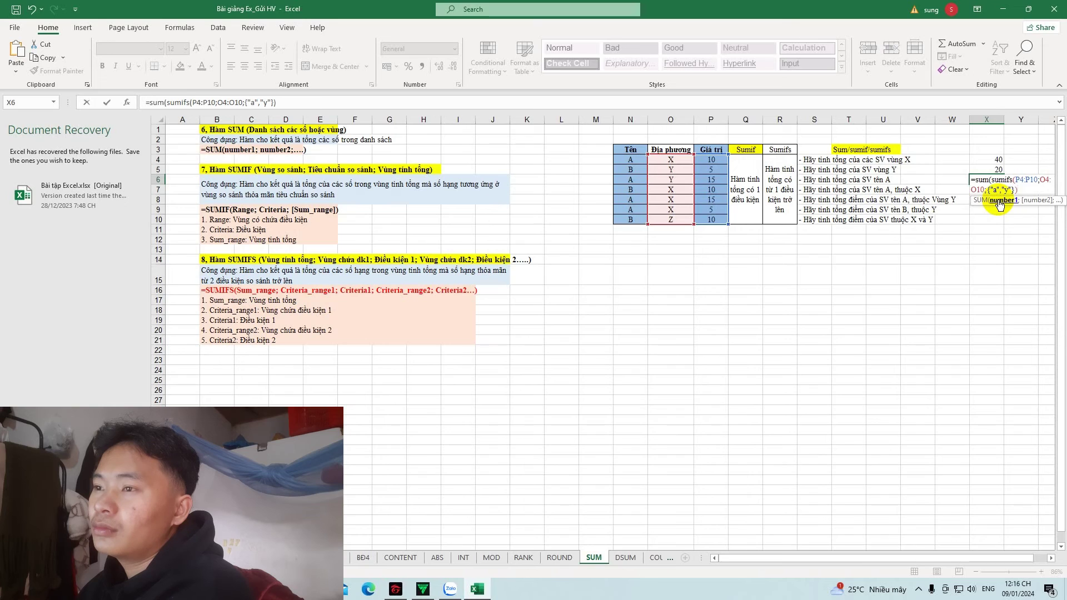
pyautogui.write(')')
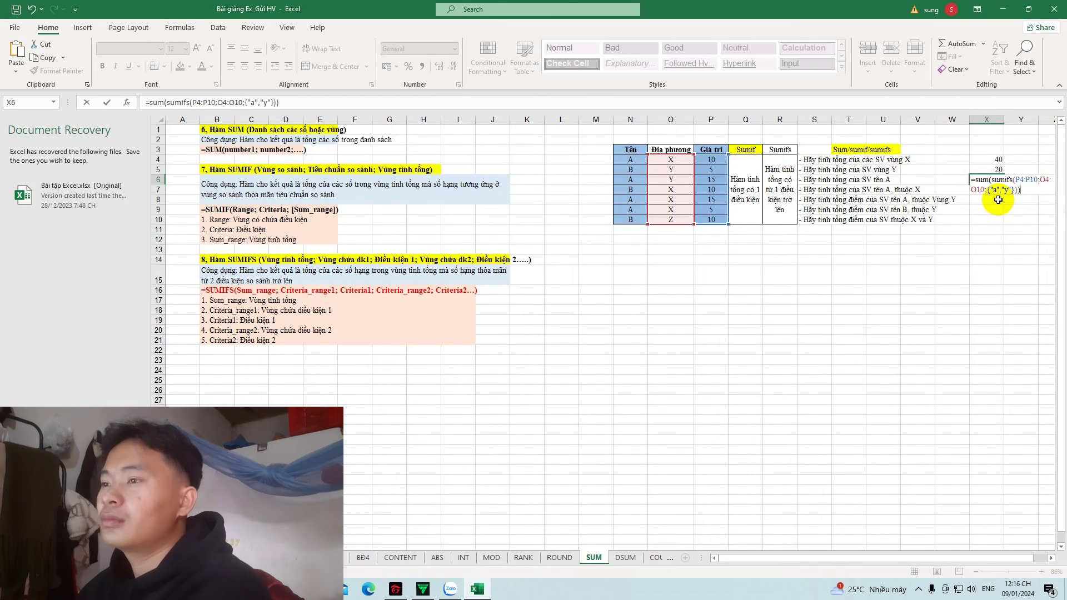
pyautogui.press('Return')
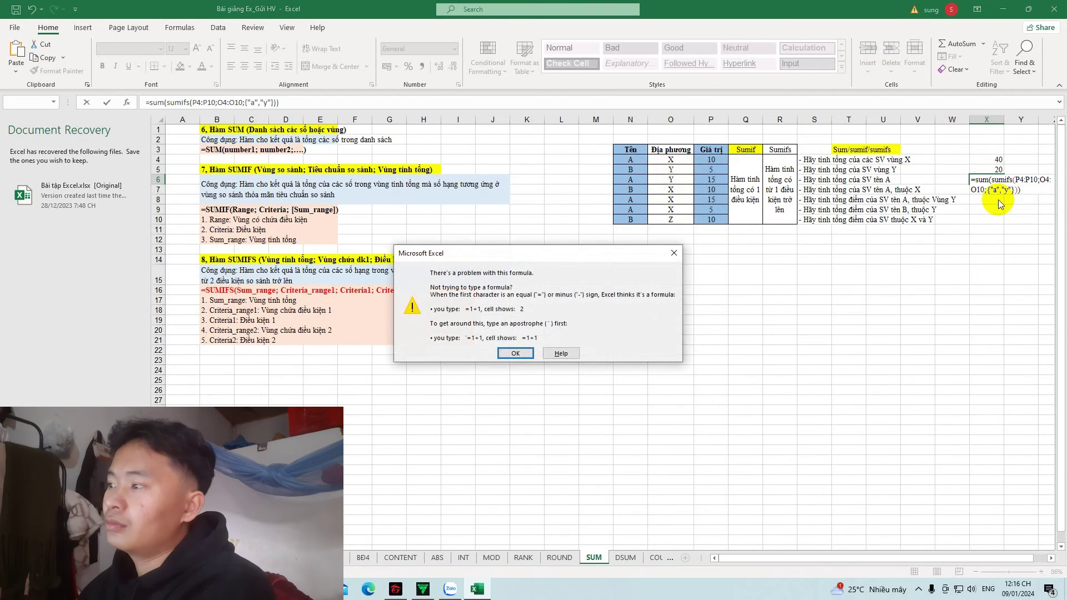
pyautogui.click(673, 254)
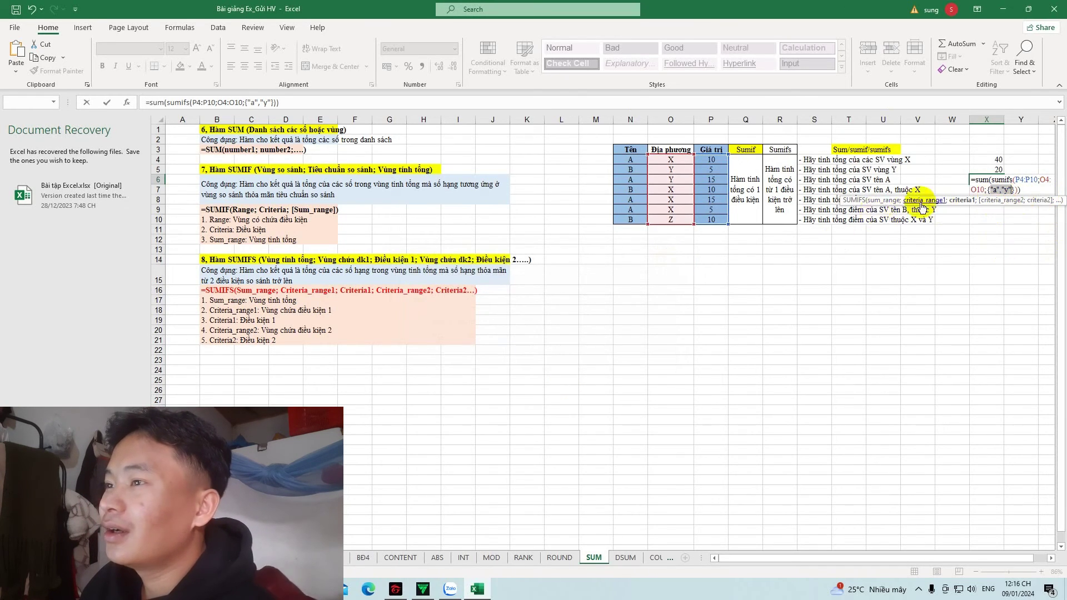
# Delete the {"a","y"} criterion contents and closing brackets in X6 and review the SUM(SUMIFS()) example in Zalo.
pyautogui.press('BackSpace')
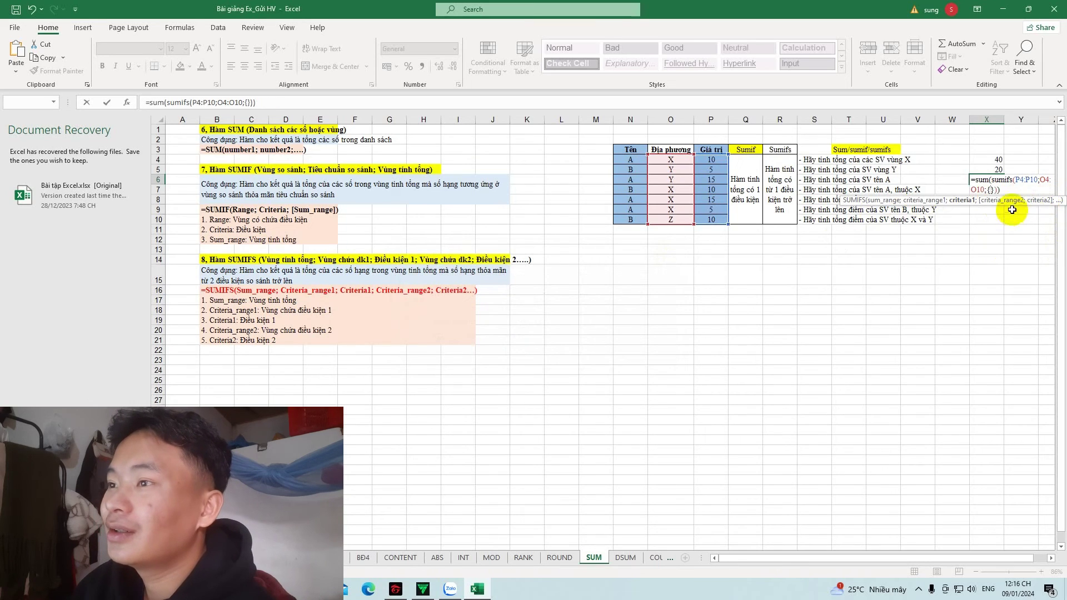
pyautogui.click(991, 190)
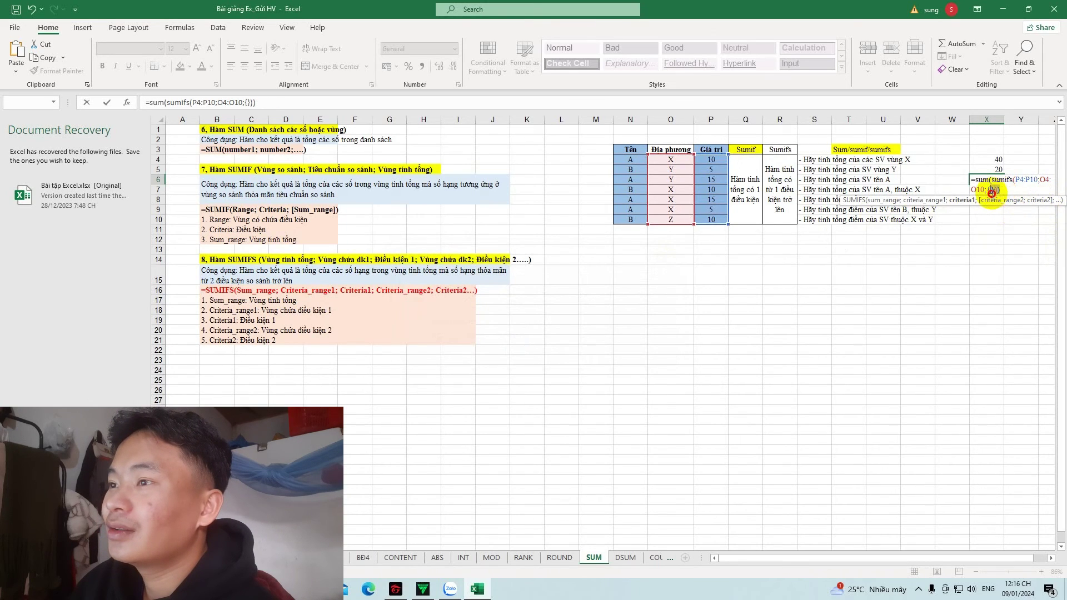
pyautogui.click(1000, 192)
pyautogui.press('BackSpace')
pyautogui.press('BackSpace')
pyautogui.press('BackSpace')
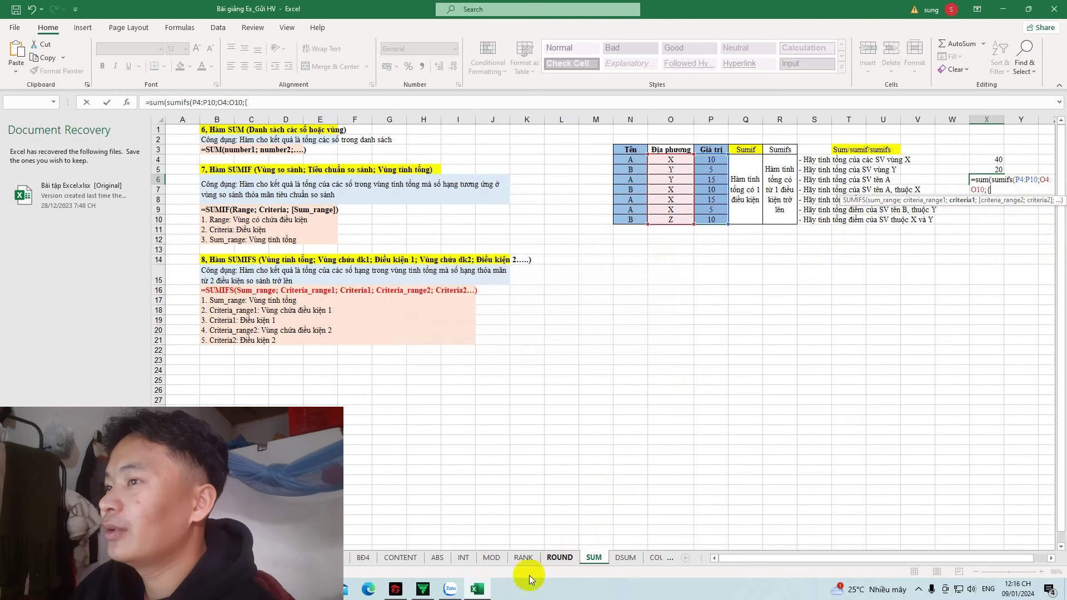
pyautogui.click(450, 588)
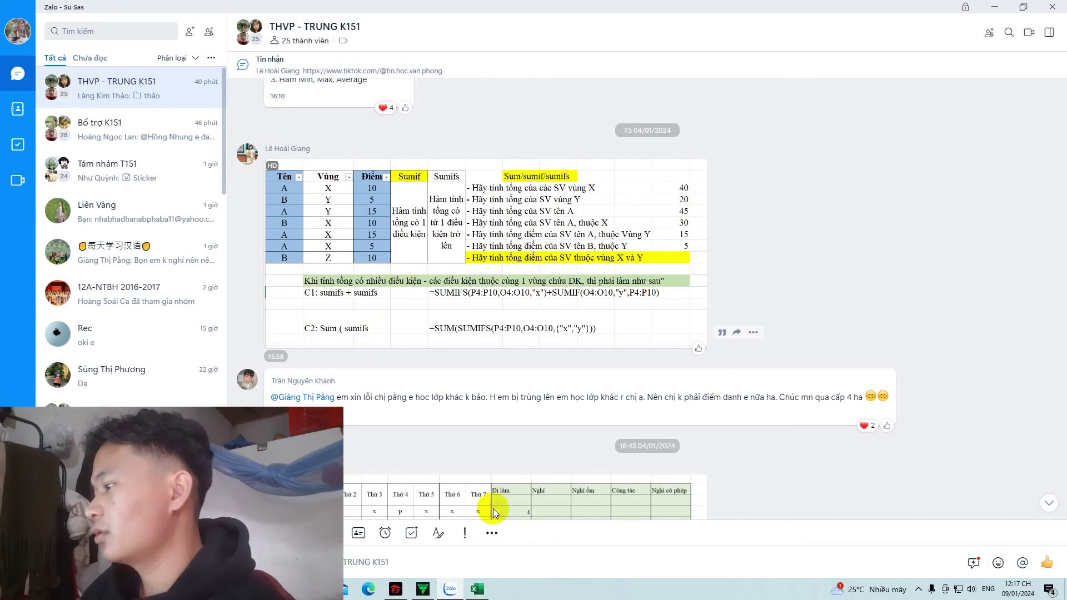
pyautogui.click(477, 588)
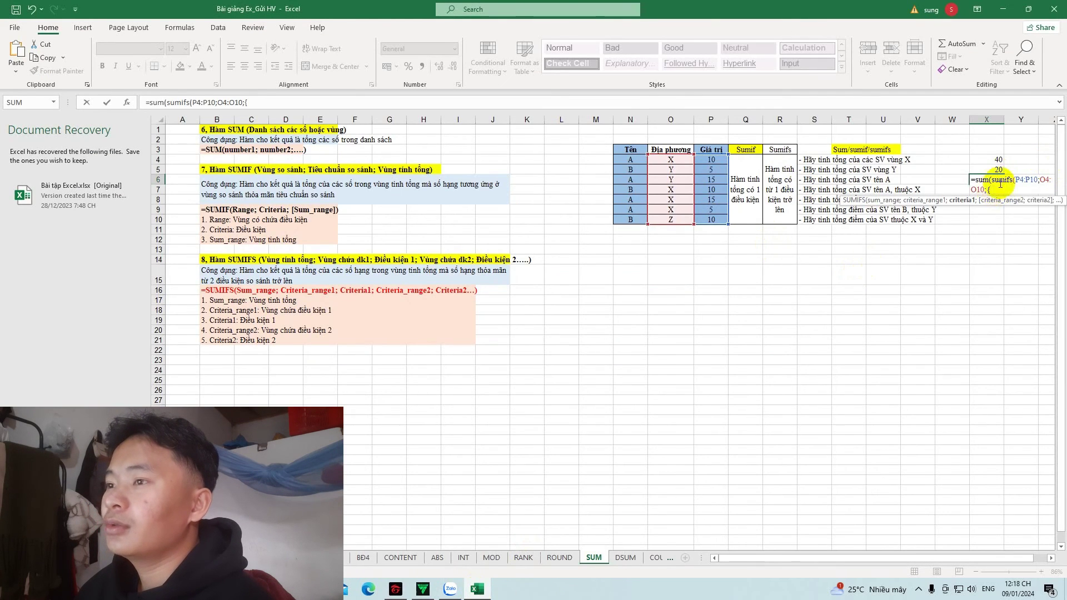
# Clear the opening brace and both ranges from the nested SUMIFS in X6, back to =sum(sumifs(.
pyautogui.press('BackSpace')
pyautogui.press('BackSpace')
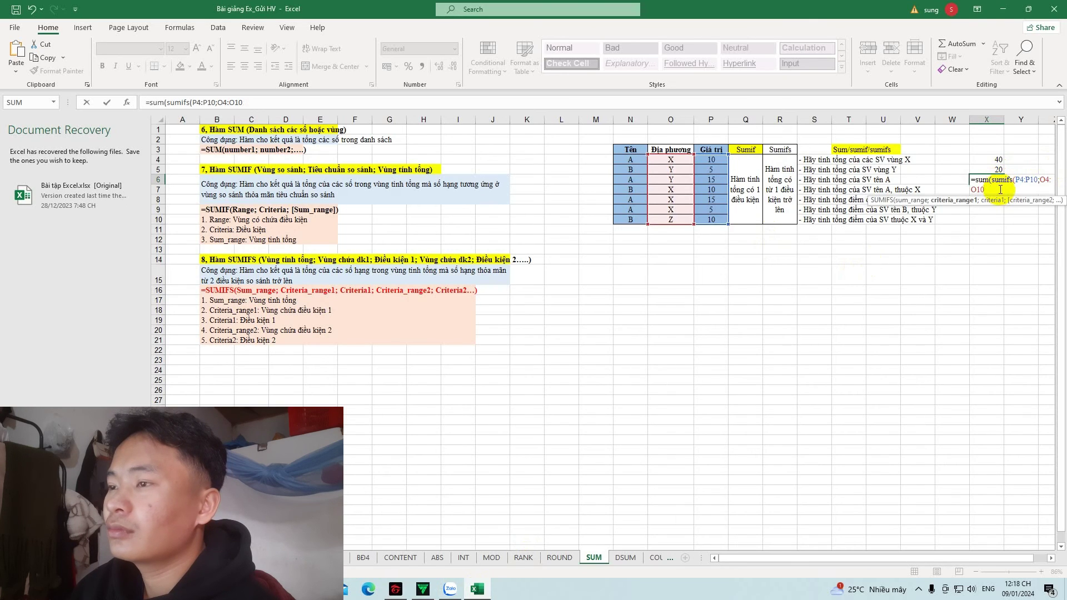
pyautogui.write(';')
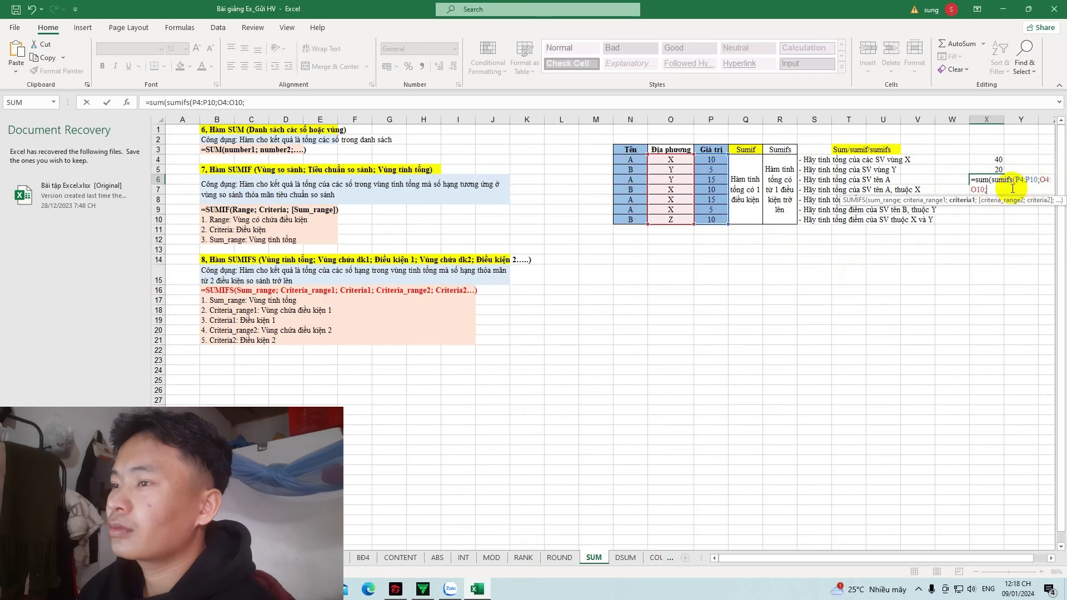
pyautogui.press('BackSpace')
pyautogui.press('BackSpace')
pyautogui.press('BackSpace')
pyautogui.press('BackSpace')
pyautogui.press('BackSpace')
pyautogui.press('BackSpace')
pyautogui.press('BackSpace')
pyautogui.press('BackSpace')
pyautogui.press('BackSpace')
pyautogui.press('BackSpace')
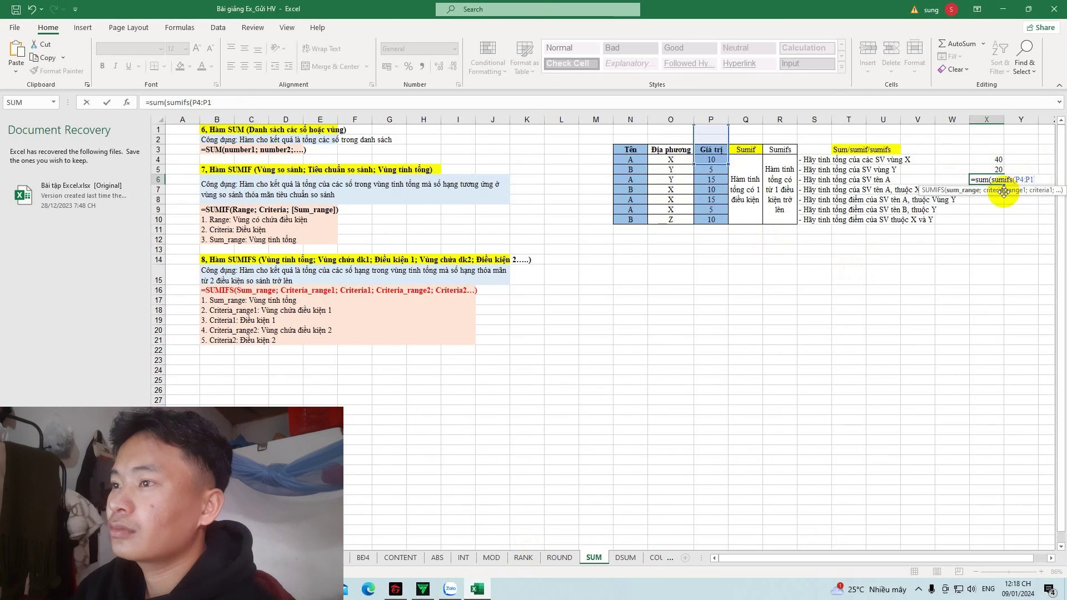
pyautogui.press('BackSpace')
pyautogui.press('BackSpace')
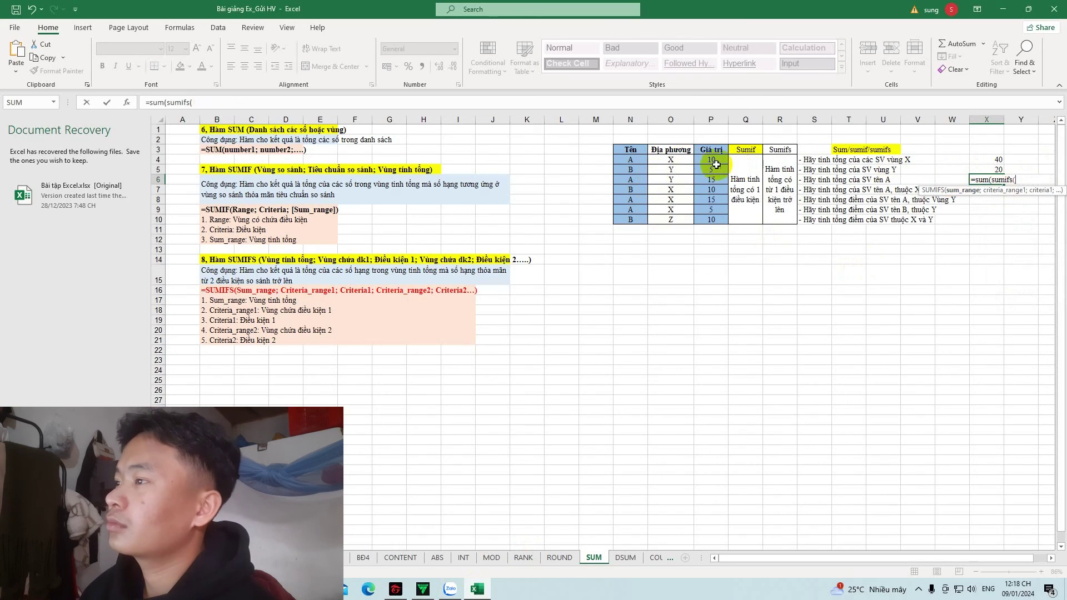
# Set P4:P10 as the sum range and N4:O10 as the first criteria range of the nested SUMIFS in X6.
pyautogui.moveTo(712, 161); pyautogui.dragTo(711, 219)
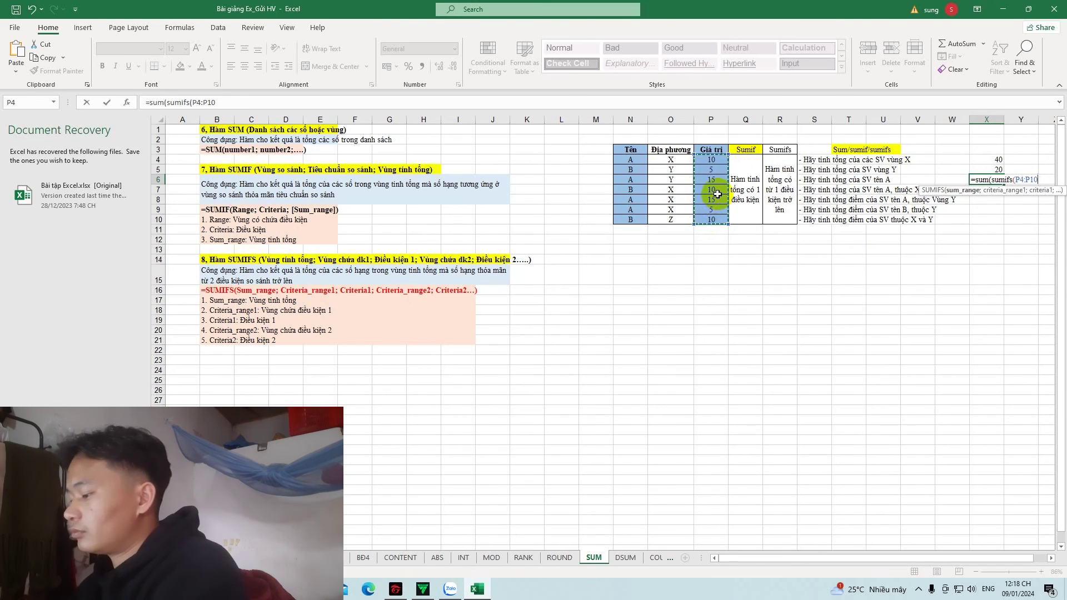
pyautogui.write(';')
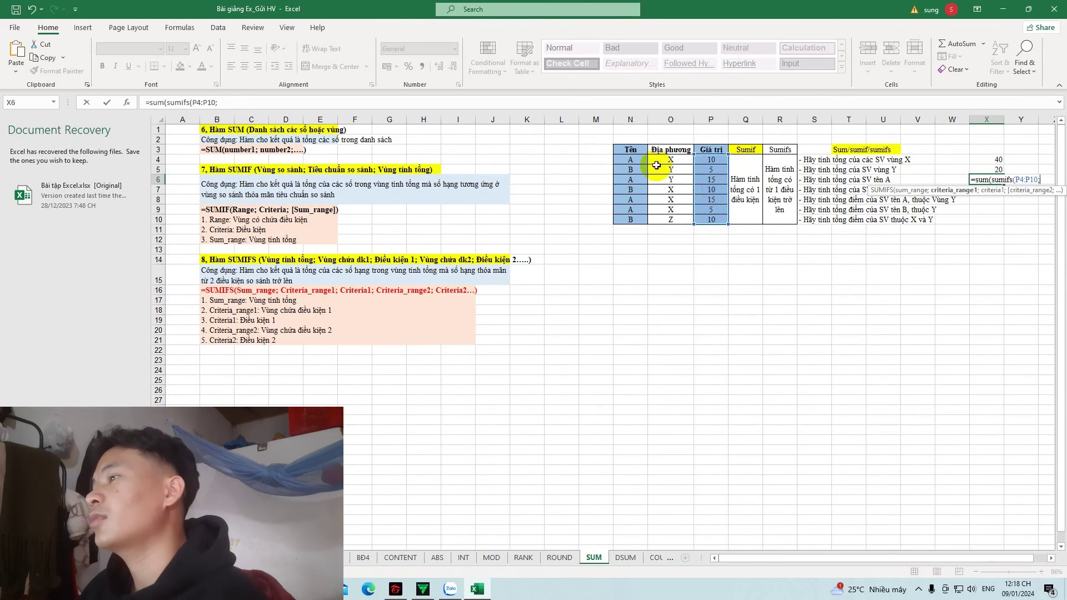
pyautogui.moveTo(630, 160); pyautogui.dragTo(674, 217)
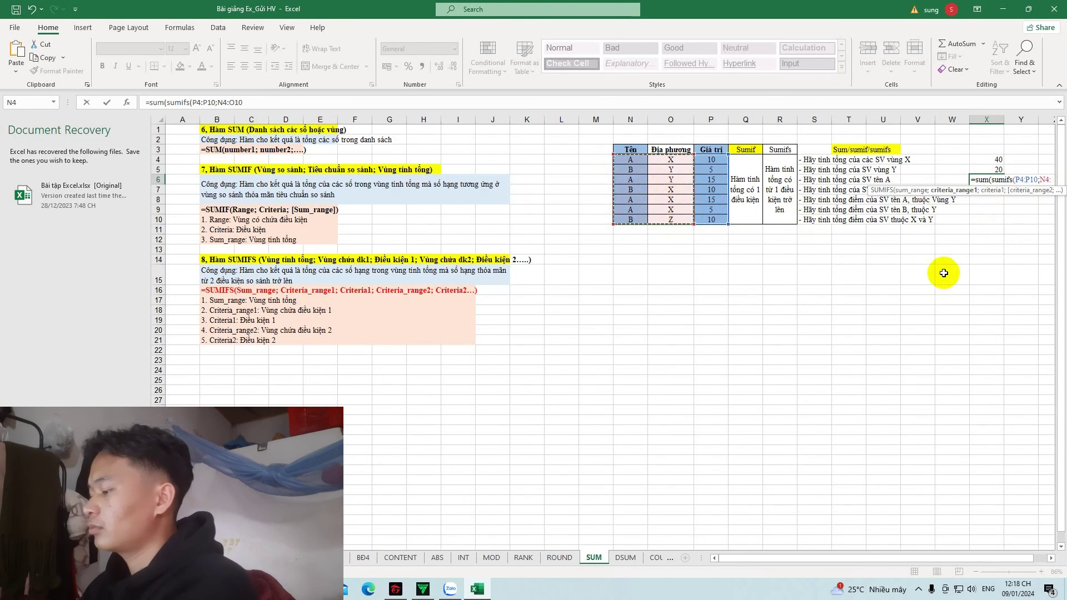
# Try to enter the X6 formula with the array criterion {"x","a"} and both functions closed.
pyautogui.write(';{')
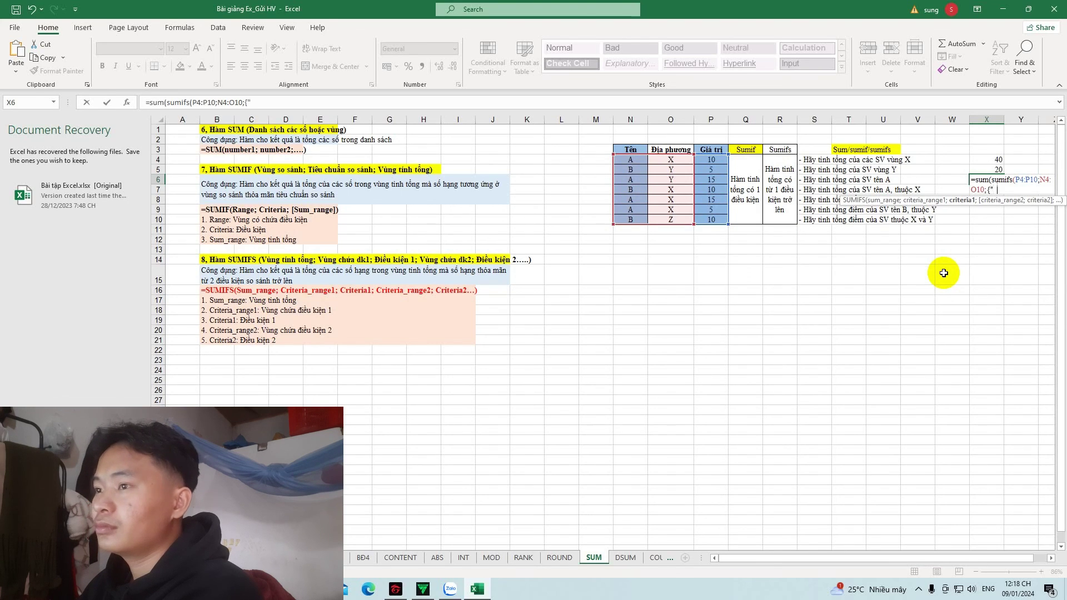
pyautogui.write('"')
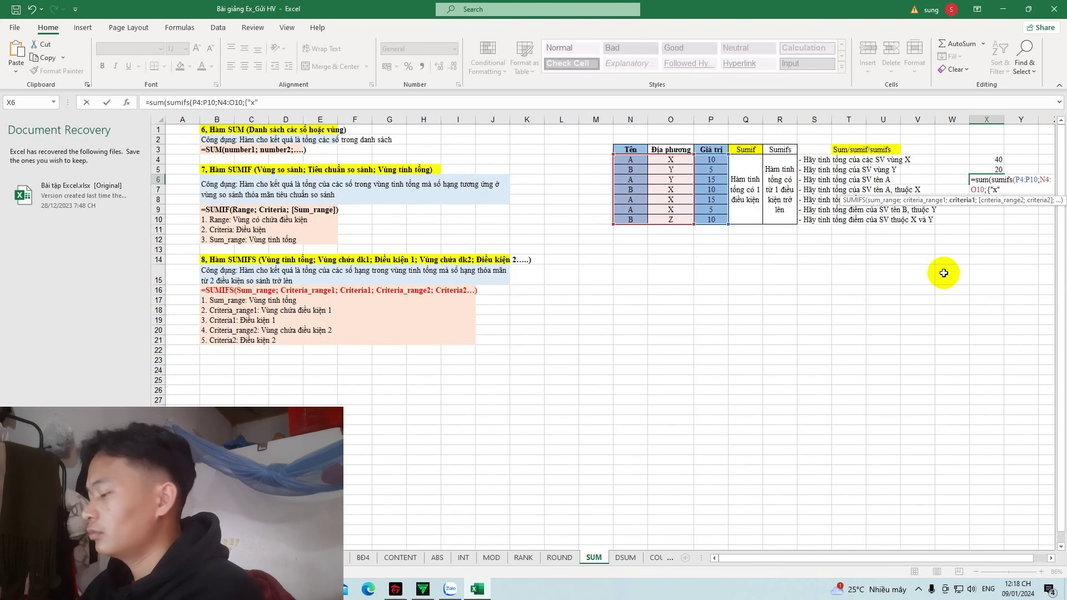
pyautogui.write(',"Y')
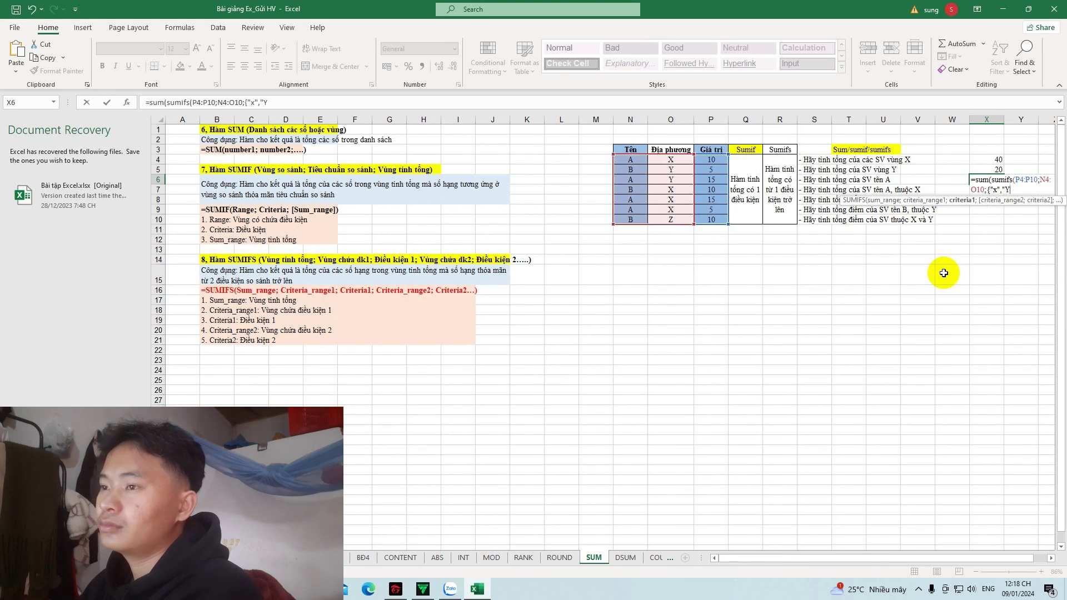
pyautogui.write('",')
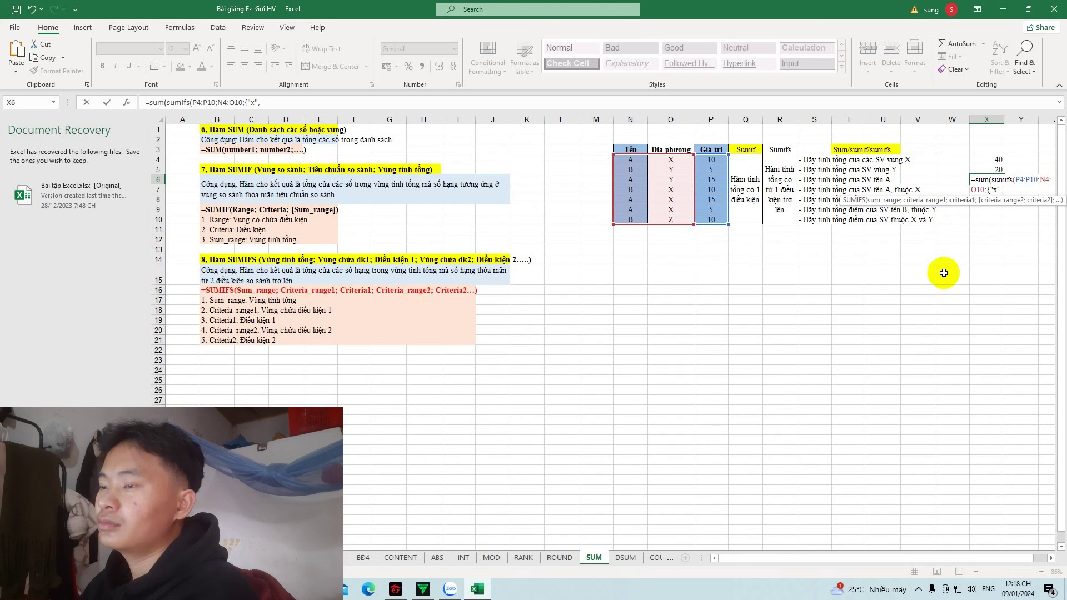
pyautogui.write('"')
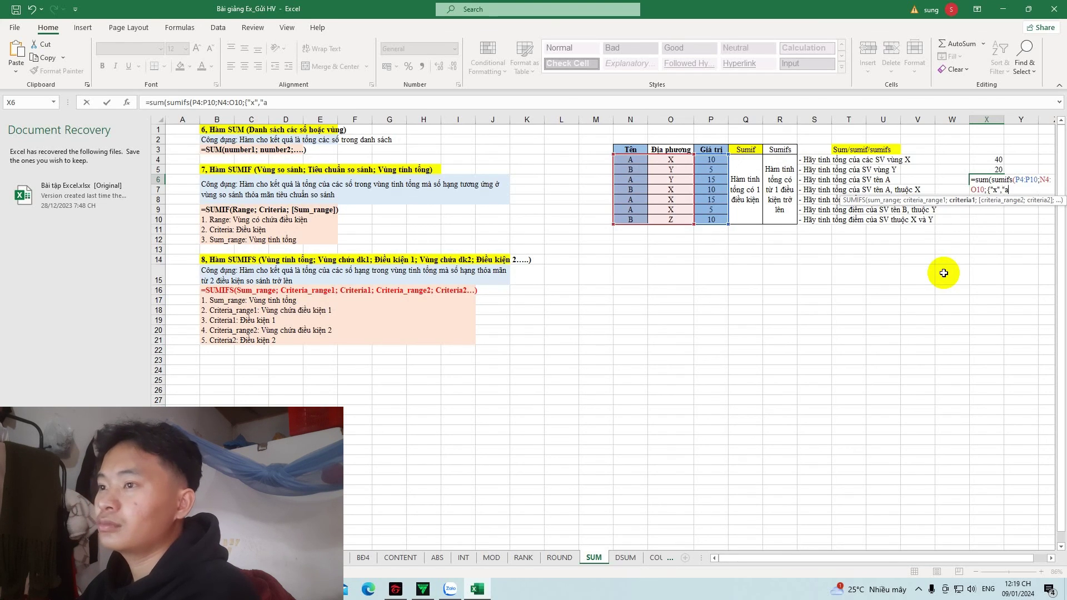
pyautogui.write('a"')
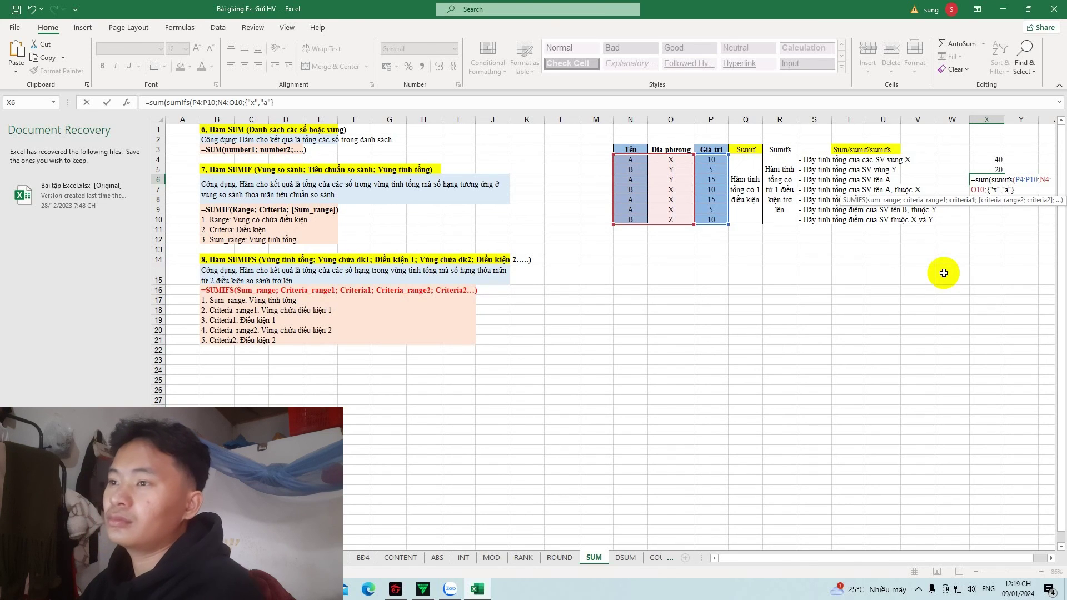
pyautogui.write('}')
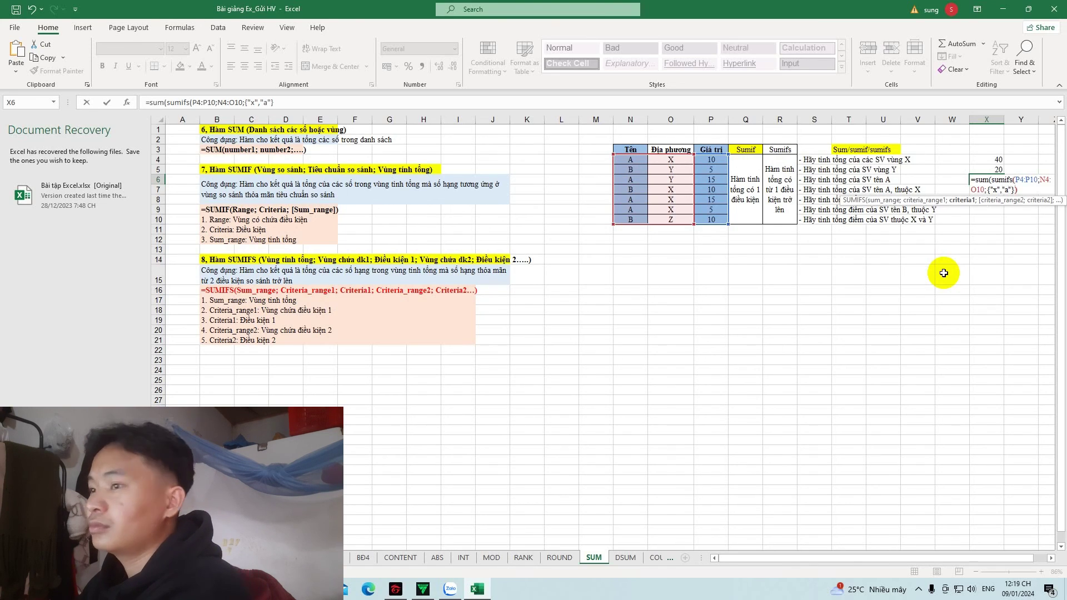
pyautogui.write(')')
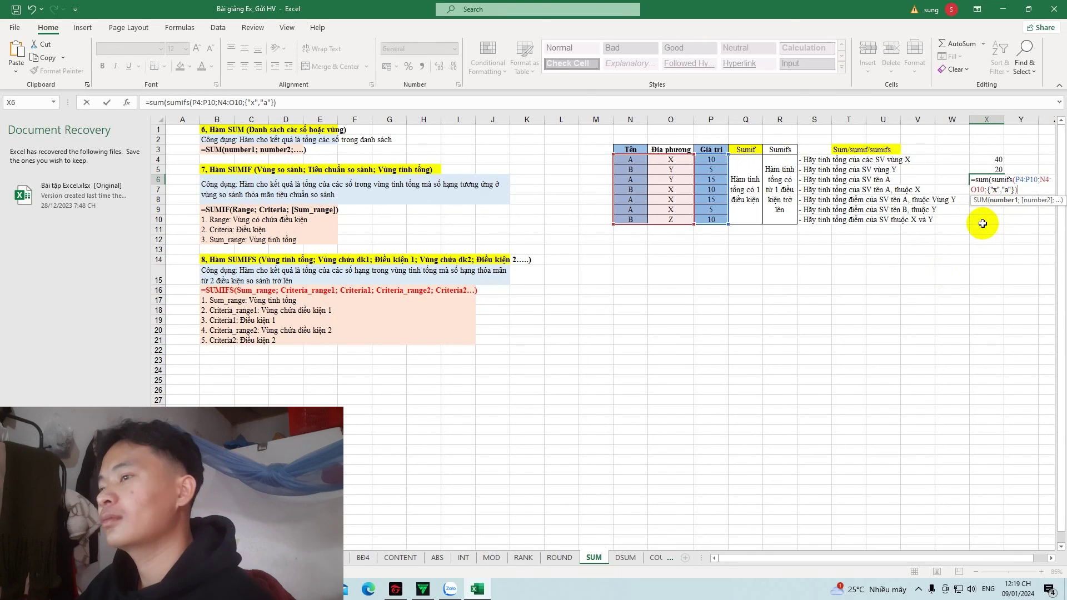
pyautogui.write(')')
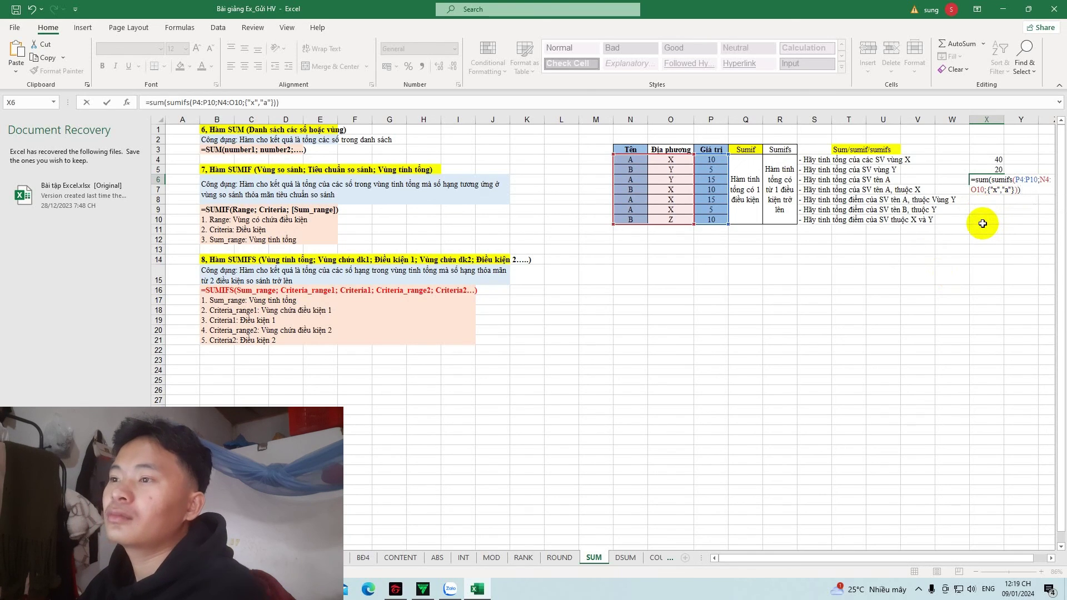
pyautogui.press('Return')
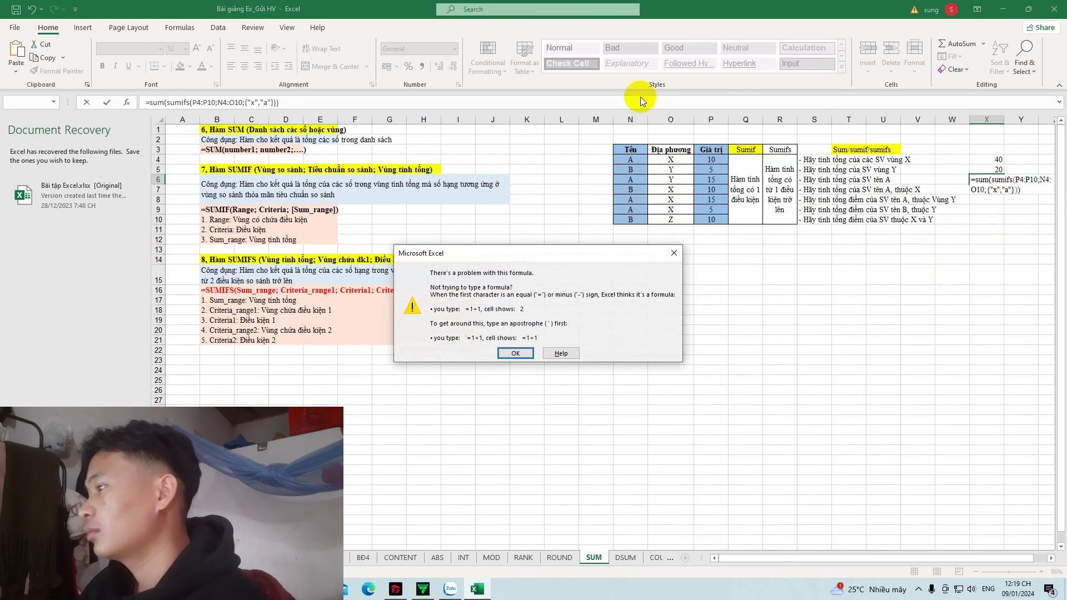
pyautogui.click(675, 256)
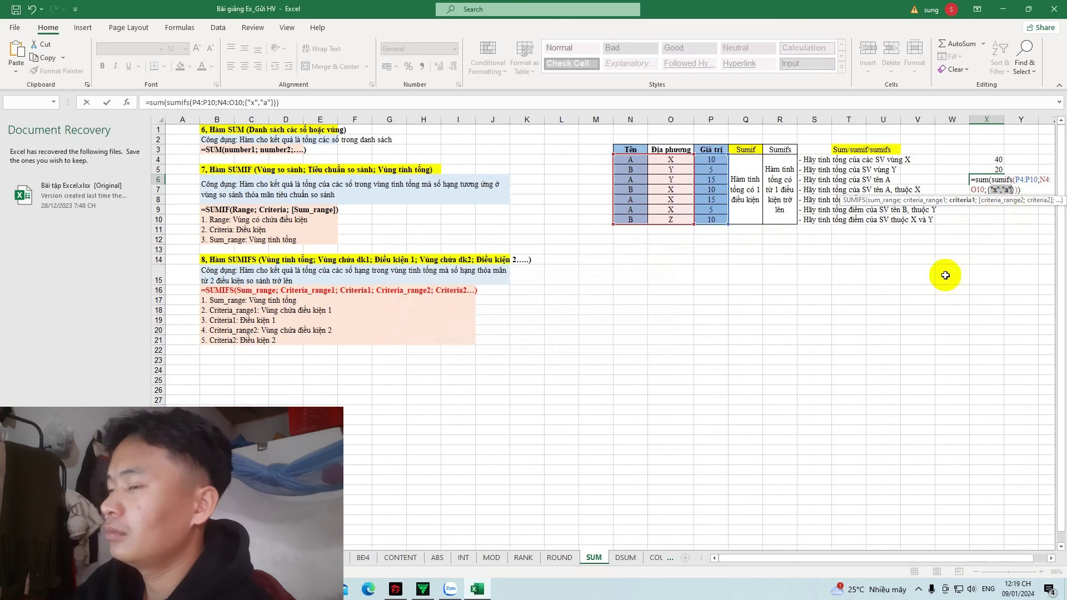
# Try to enter the X6 formula with the array criterion replaced by the single criterion "x", declining the suggested correction.
pyautogui.press('Delete')
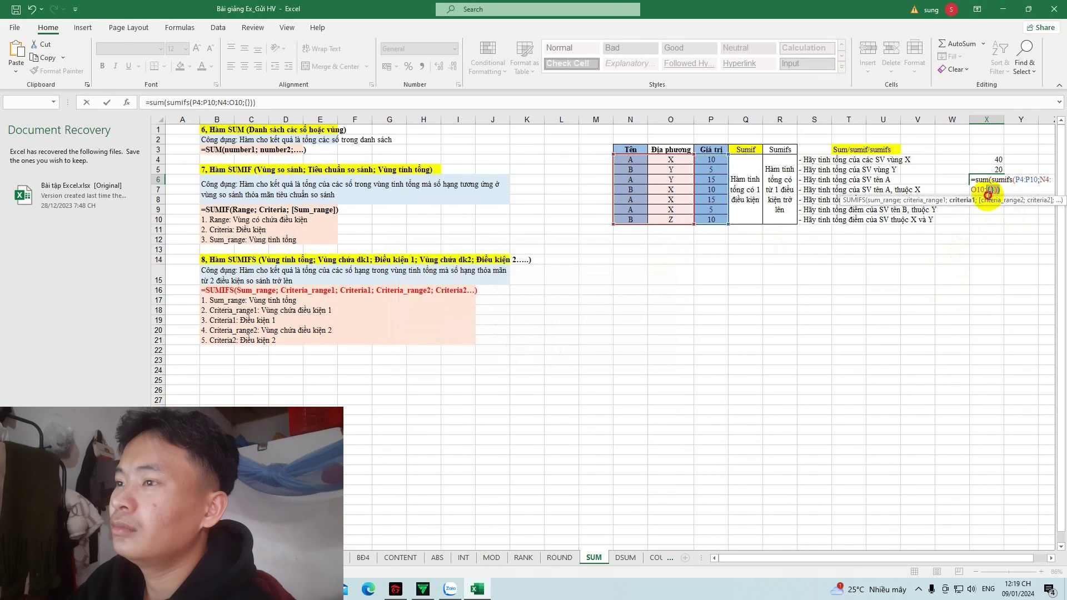
pyautogui.press('Delete')
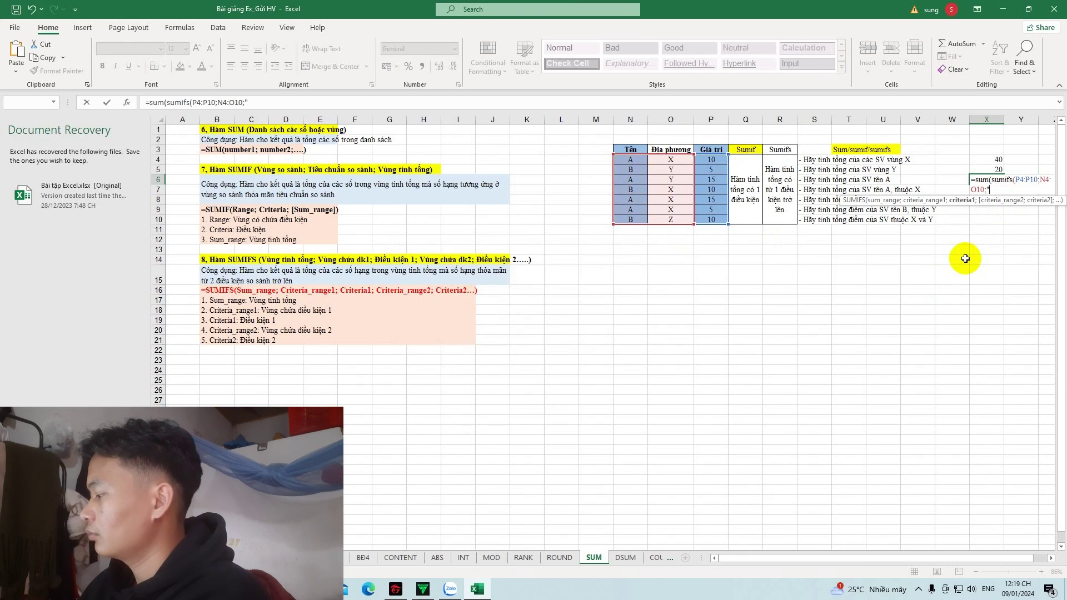
pyautogui.write('x')
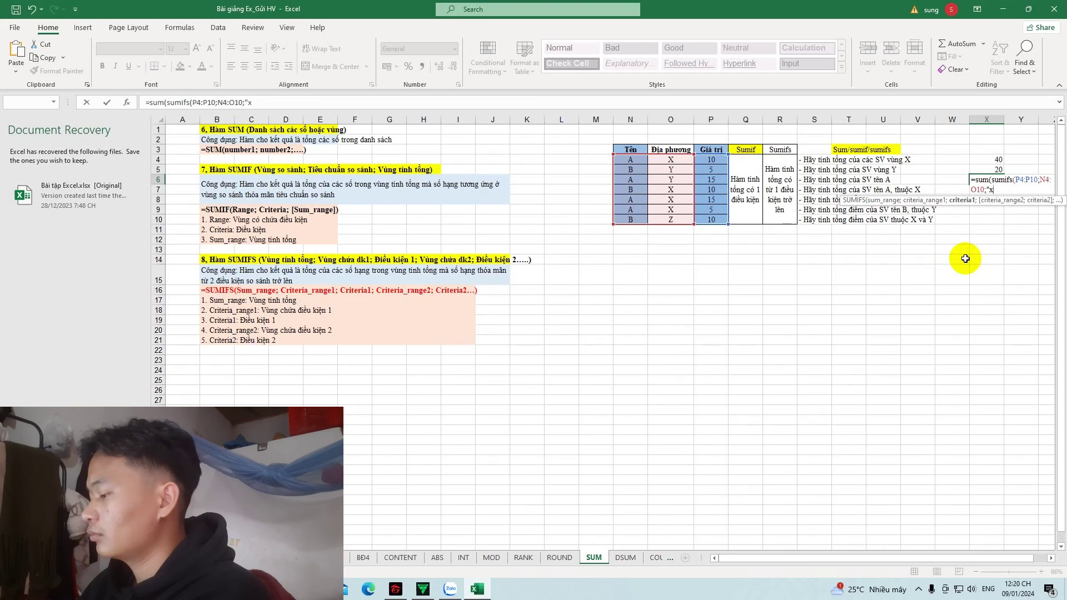
pyautogui.write('"')
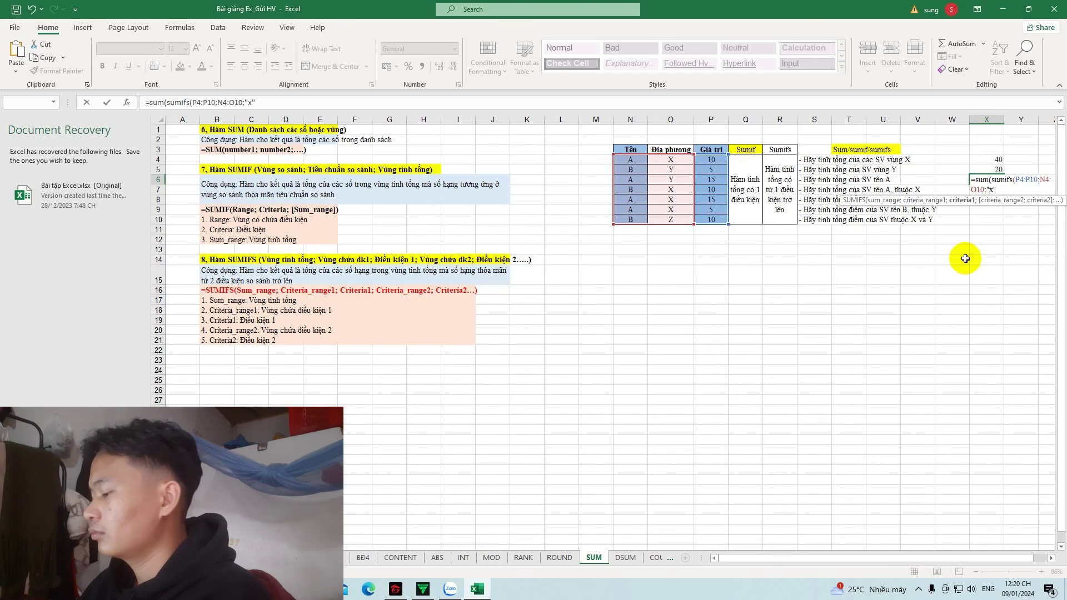
pyautogui.press('Return')
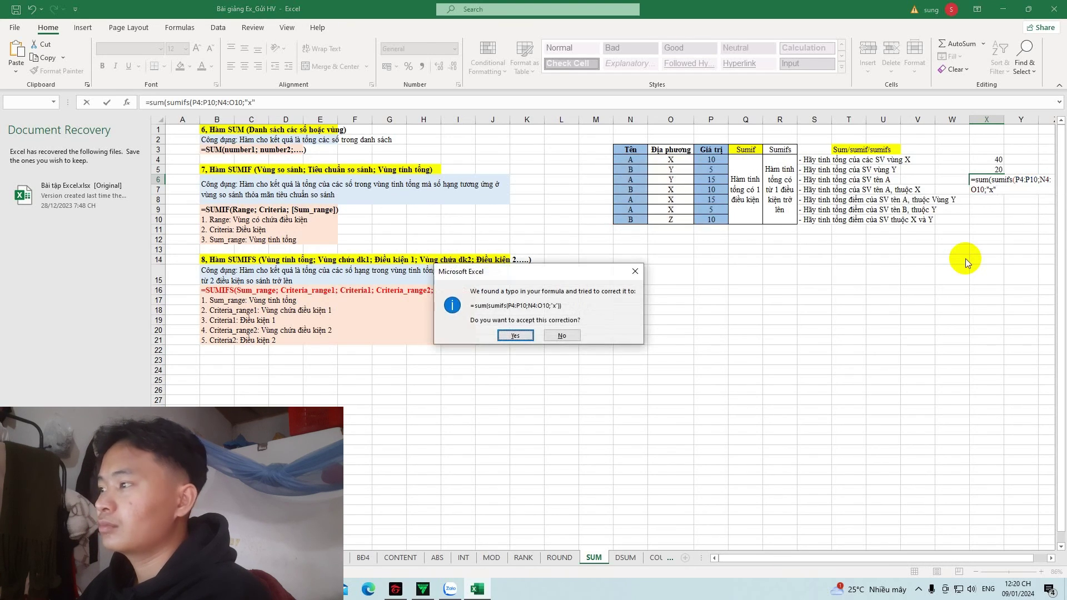
pyautogui.click(635, 271)
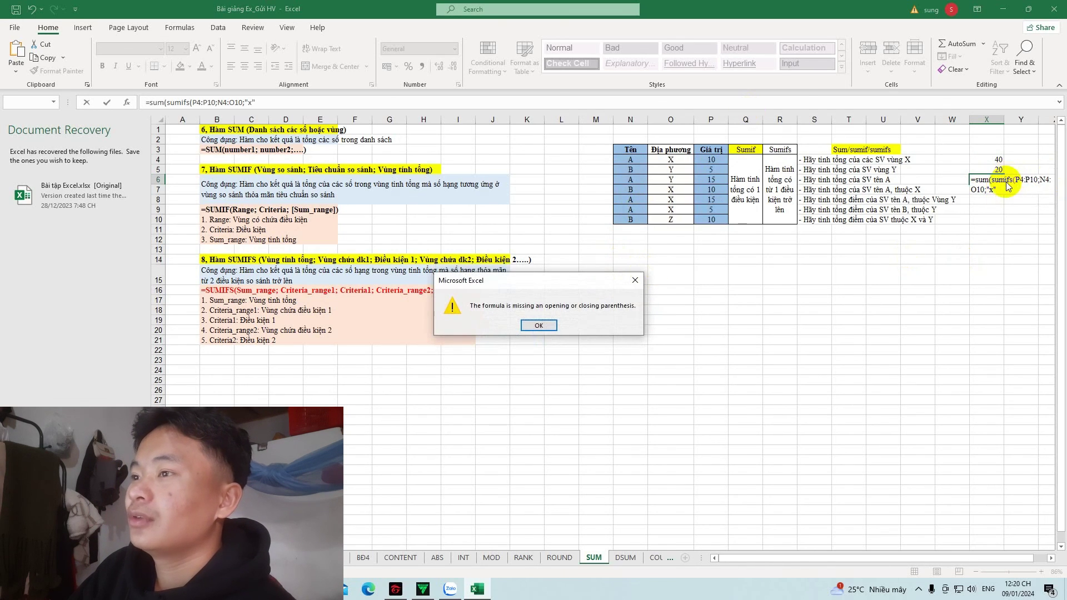
pyautogui.click(635, 279)
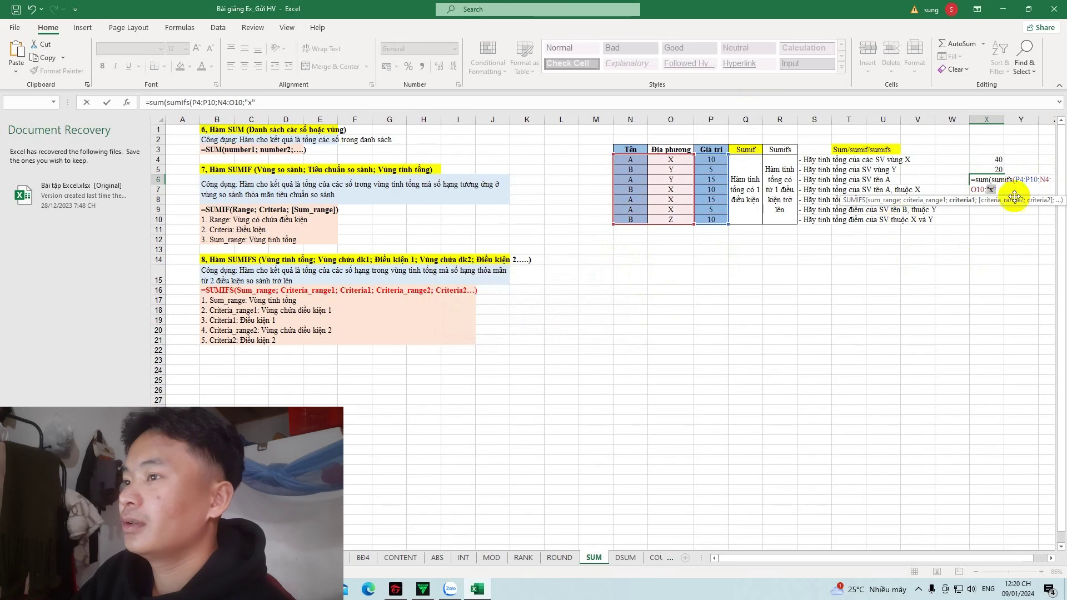
# Delete the criterion, both ranges and the end of the SUMIFS name from X6, back to =sum(sum.
pyautogui.press('BackSpace')
pyautogui.press('BackSpace')
pyautogui.press('BackSpace')
pyautogui.press('BackSpace')
pyautogui.press('BackSpace')
pyautogui.press('BackSpace')
pyautogui.press('BackSpace')
pyautogui.press('BackSpace')
pyautogui.press('BackSpace')
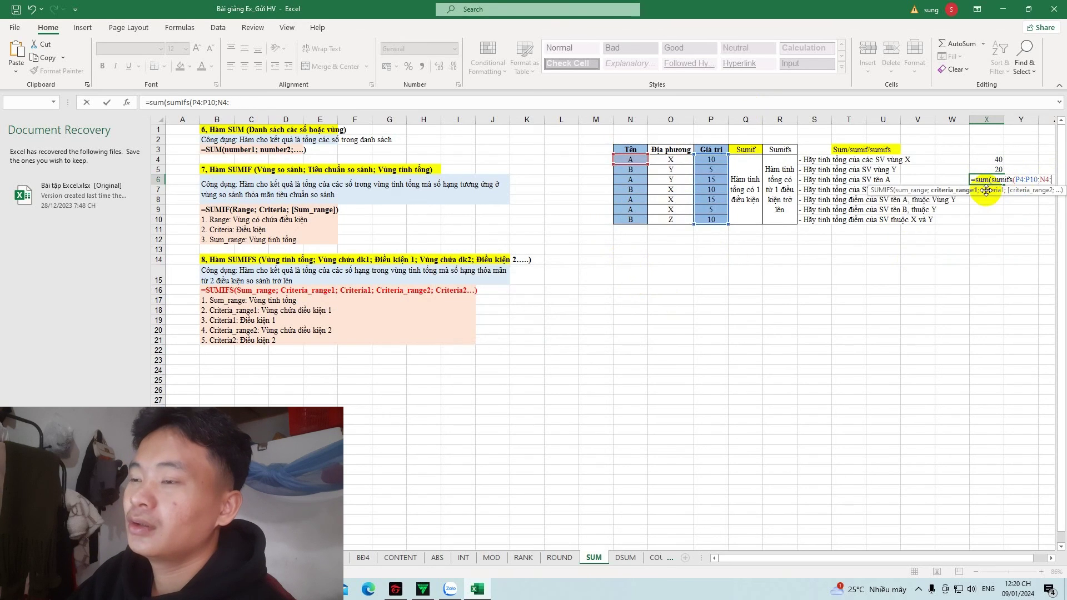
pyautogui.press('BackSpace')
pyautogui.press('BackSpace')
pyautogui.press('BackSpace')
pyautogui.press('BackSpace')
pyautogui.press('BackSpace')
pyautogui.press('BackSpace')
pyautogui.press('BackSpace')
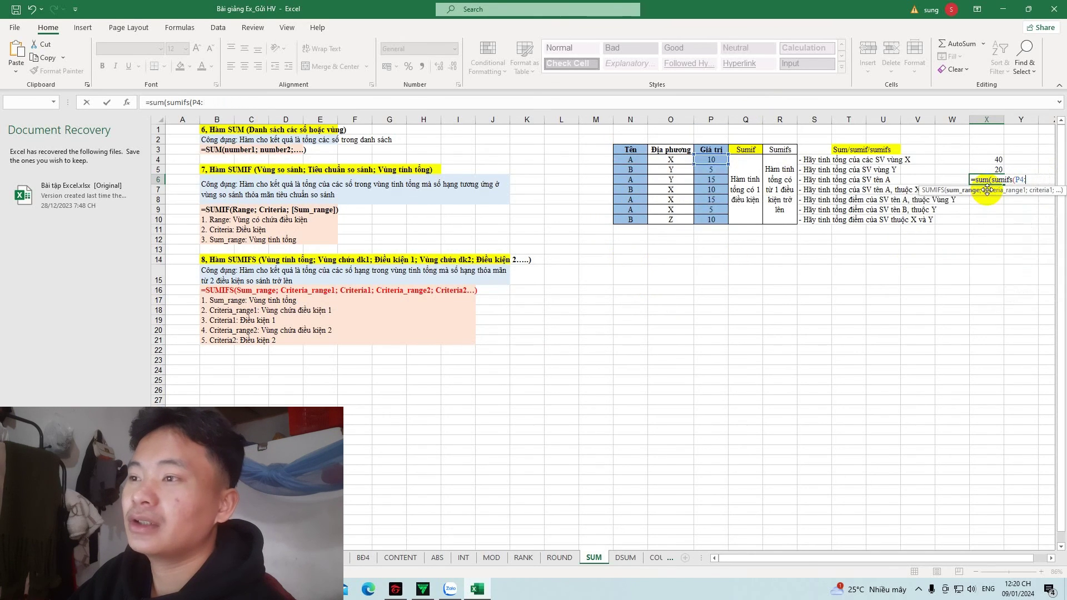
pyautogui.press('BackSpace')
pyautogui.press('BackSpace')
pyautogui.press('BackSpace')
pyautogui.press('BackSpace')
pyautogui.press('BackSpace')
pyautogui.press('BackSpace')
pyautogui.press('BackSpace')
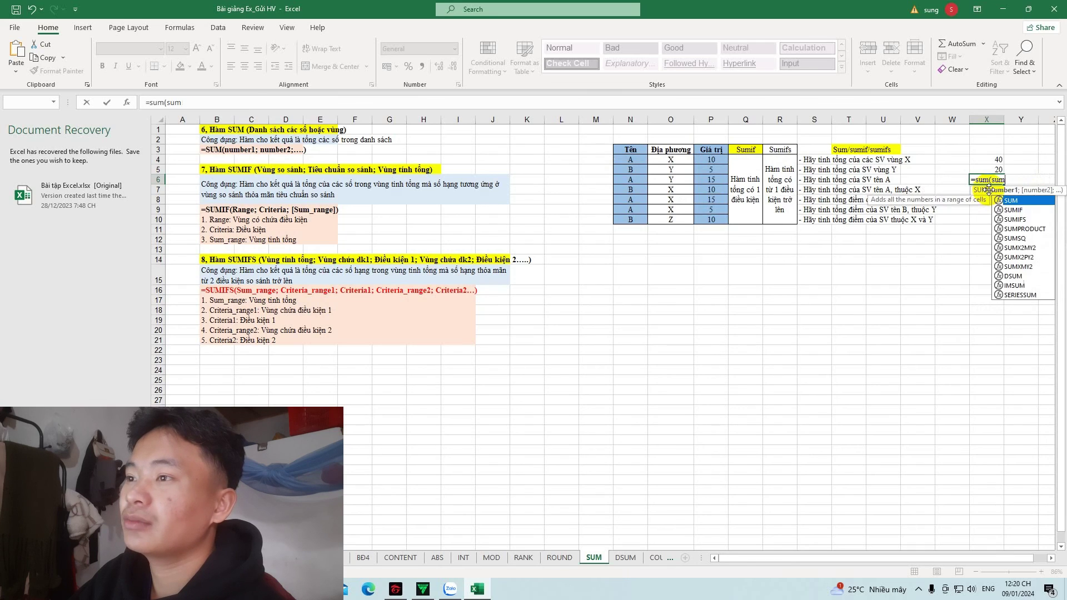